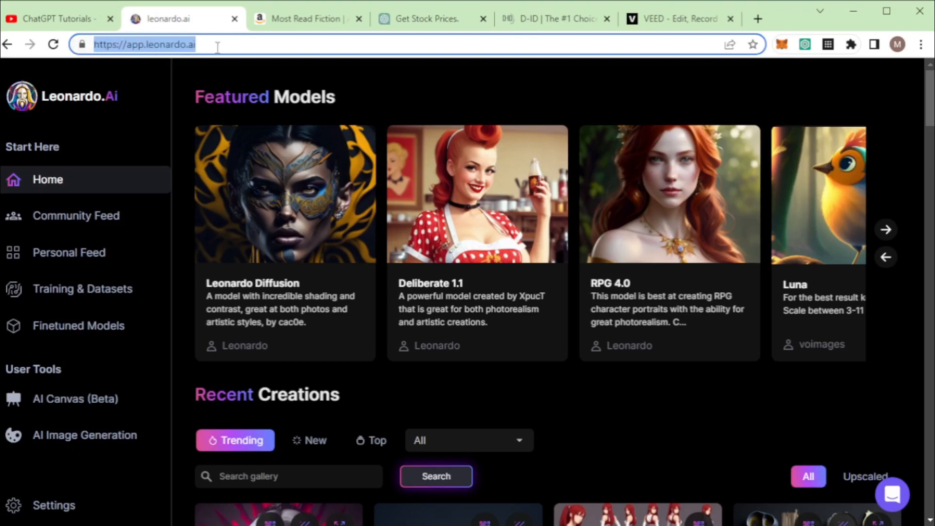
{"action": "left_click", "coordinate": [237, 46]}
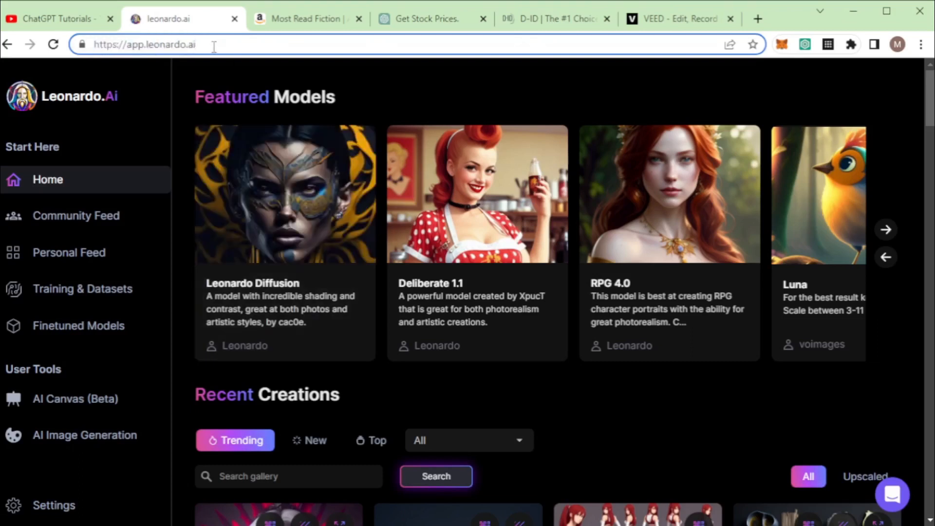
{"action": "left_click_drag", "start_coordinate": [210, 42], "coordinate": [95, 48]}
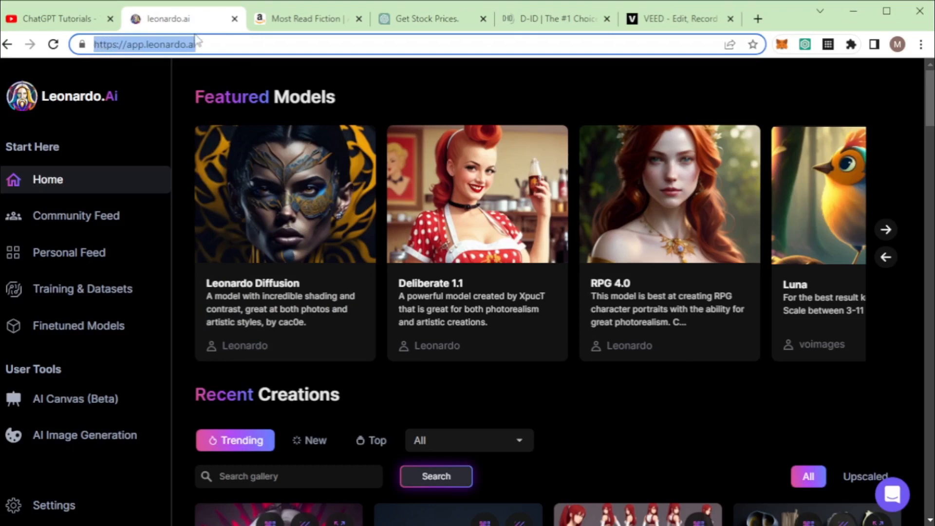
{"action": "left_click", "coordinate": [237, 47]}
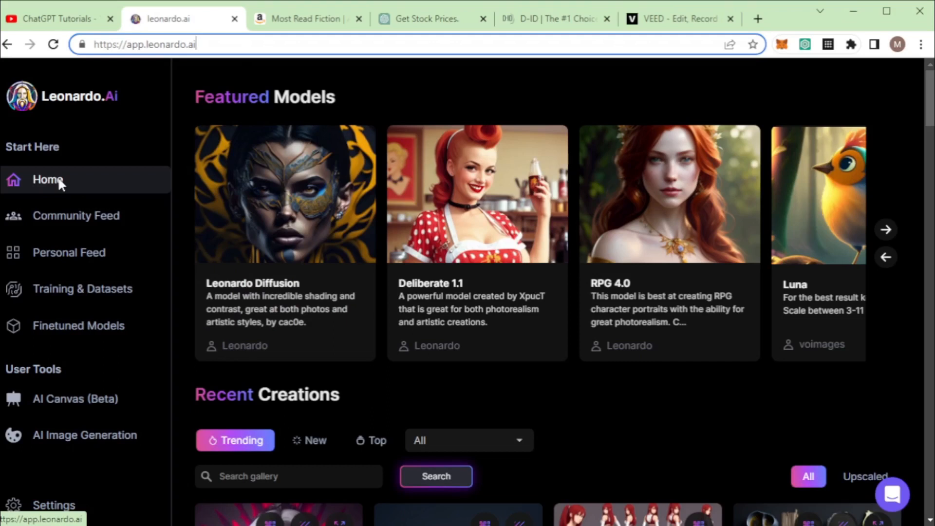
{"action": "left_click", "coordinate": [336, 96]}
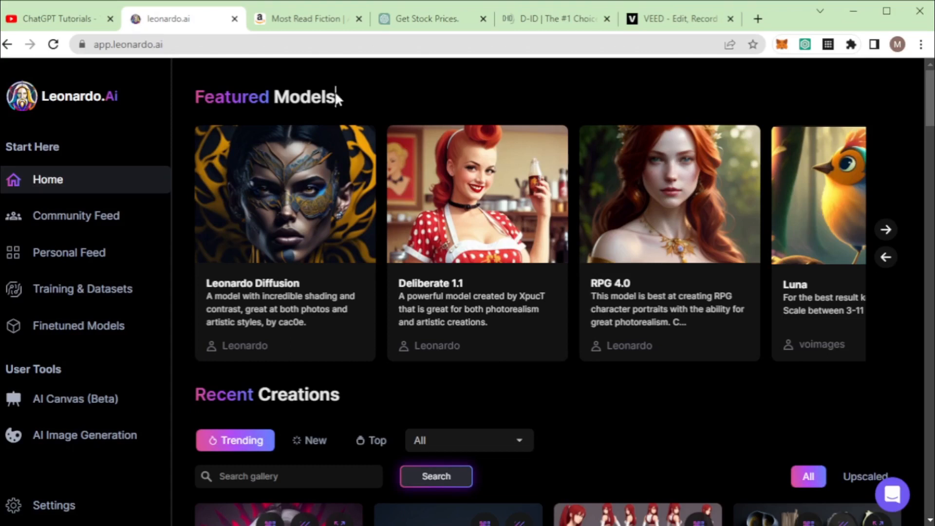
{"action": "left_click_drag", "start_coordinate": [326, 96], "coordinate": [204, 96]}
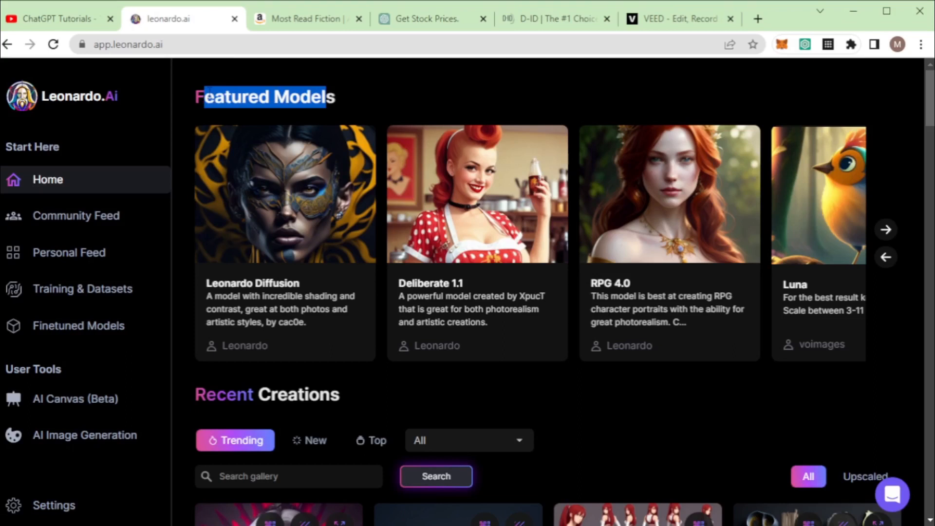
{"action": "left_click", "coordinate": [244, 96]}
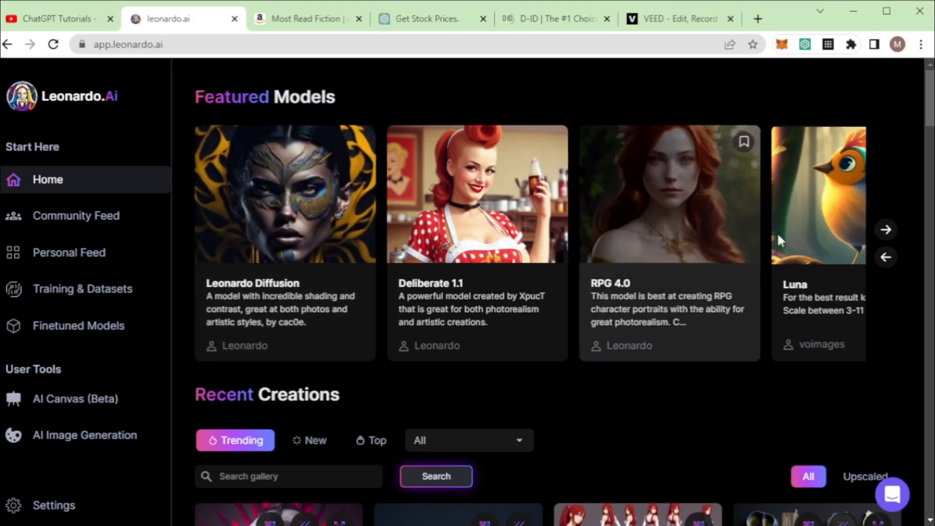
Step: Browse the Featured Models carousel and look at the Recent Creations section on the home page
{"action": "left_click", "coordinate": [886, 230]}
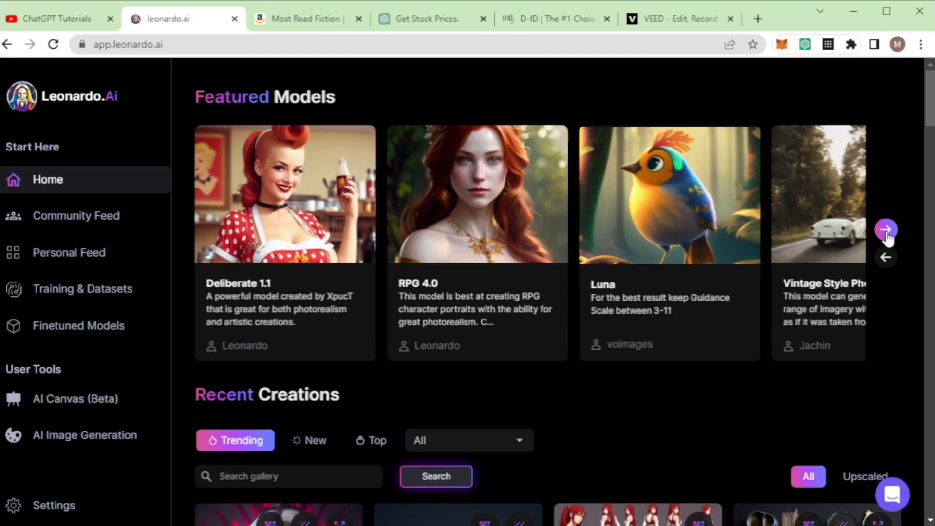
{"action": "left_click", "coordinate": [885, 230]}
{"action": "left_click", "coordinate": [886, 231]}
{"action": "left_click", "coordinate": [886, 230]}
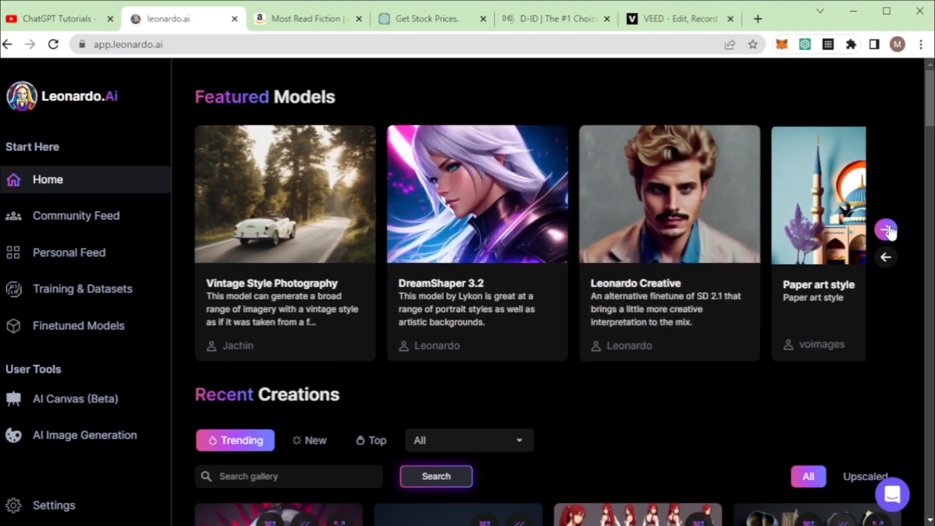
{"action": "left_click", "coordinate": [886, 231]}
{"action": "scroll", "coordinate": [538, 237], "scroll_direction": "down", "scroll_amount": 3}
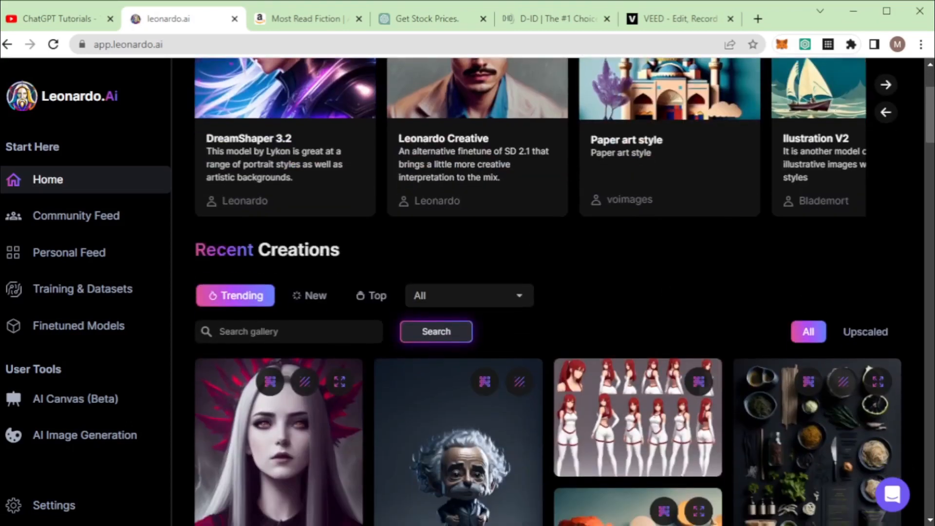
{"action": "left_click_drag", "start_coordinate": [346, 246], "coordinate": [205, 249]}
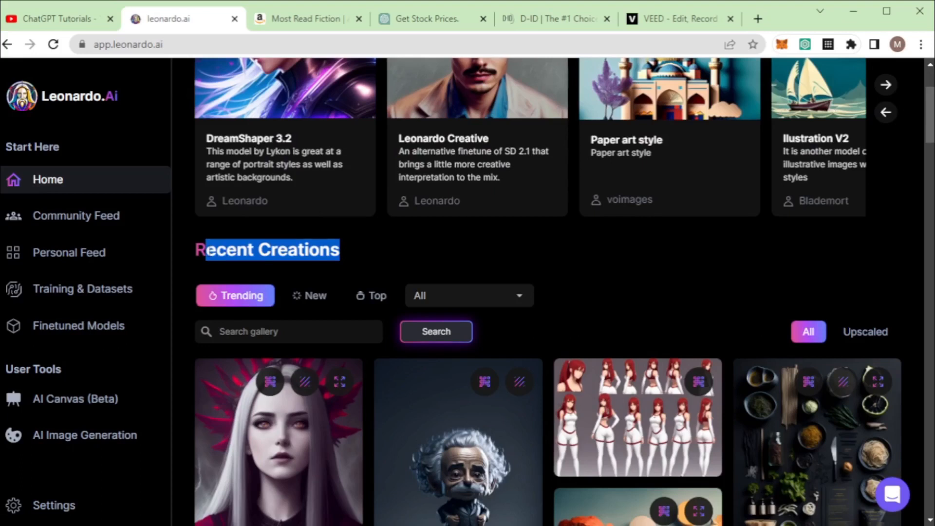
{"action": "left_click", "coordinate": [367, 254]}
Step: Open the Albert Einstein character portrait from the gallery, copy its prompt, review its generation details and close it
{"action": "scroll", "coordinate": [393, 253], "scroll_direction": "down", "scroll_amount": 4}
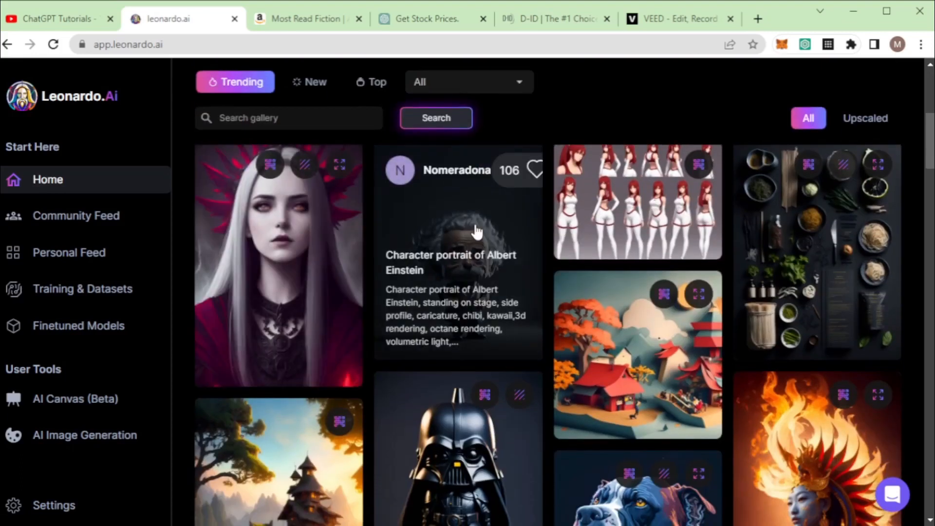
{"action": "left_click", "coordinate": [475, 225]}
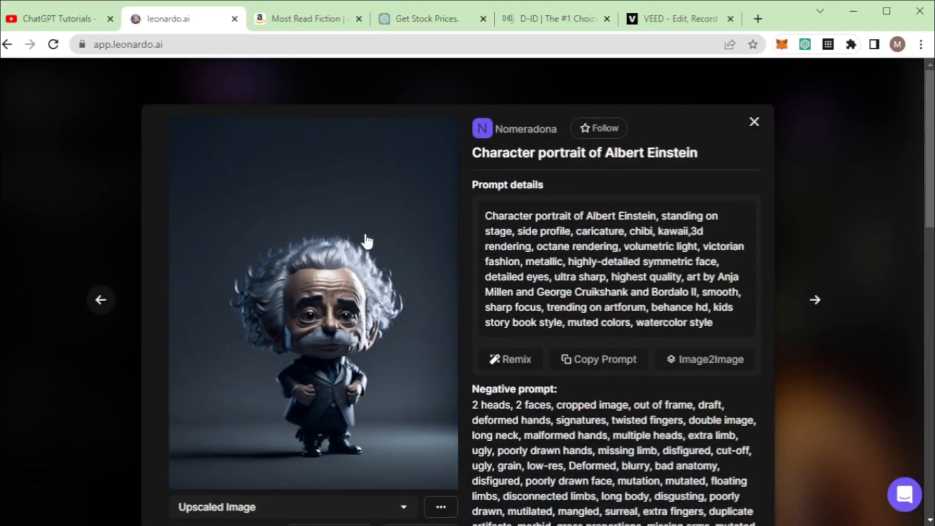
{"action": "left_click", "coordinate": [590, 359]}
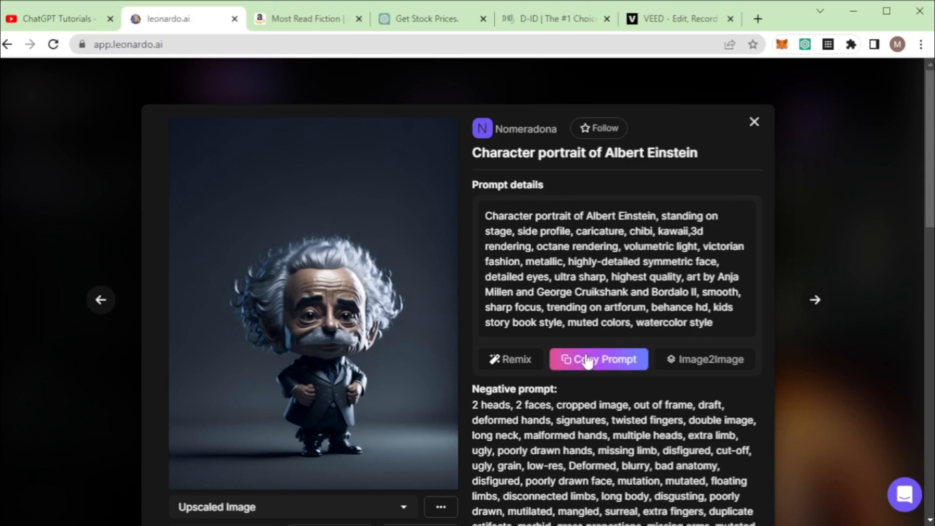
{"action": "left_click_drag", "start_coordinate": [713, 322], "coordinate": [482, 221]}
{"action": "left_click", "coordinate": [584, 352]}
{"action": "scroll", "coordinate": [604, 350], "scroll_direction": "down", "scroll_amount": 9}
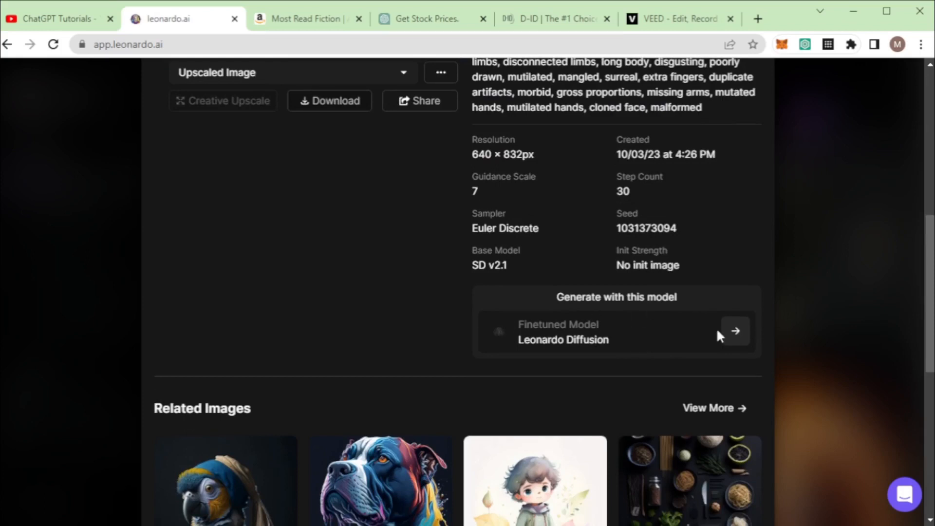
{"action": "scroll", "coordinate": [578, 355], "scroll_direction": "up", "scroll_amount": 9}
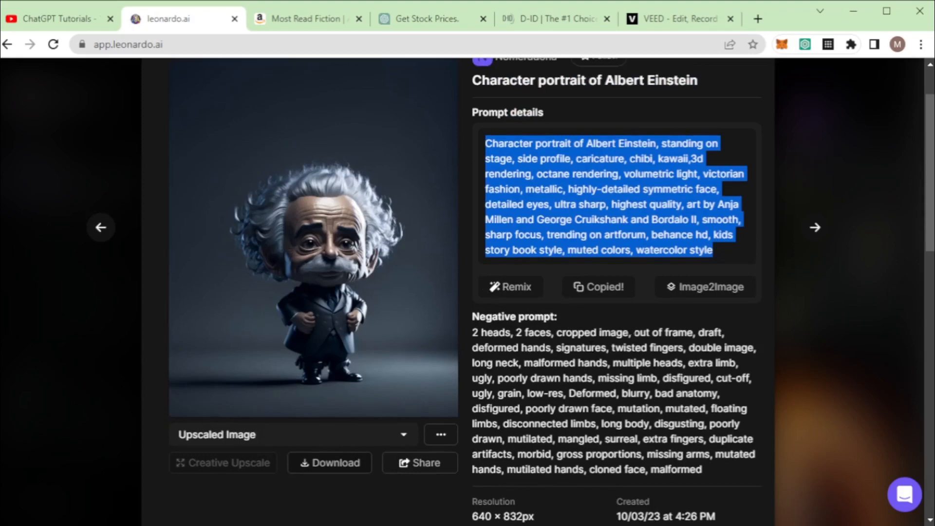
{"action": "left_click", "coordinate": [751, 130]}
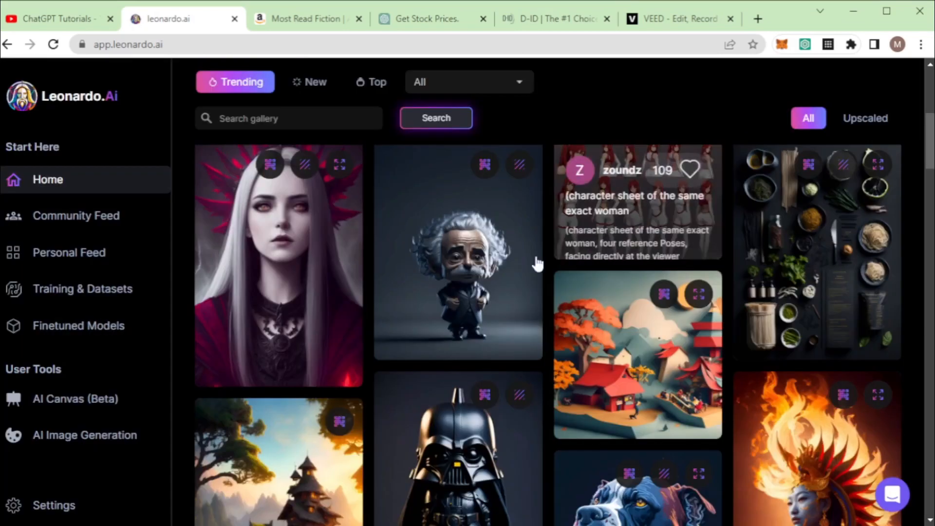
Step: Find the Barrack Obama character portrait in the trending gallery, open it and copy its prompt
{"action": "scroll", "coordinate": [452, 300], "scroll_direction": "down", "scroll_amount": 4}
{"action": "scroll", "coordinate": [452, 301], "scroll_direction": "down", "scroll_amount": 10}
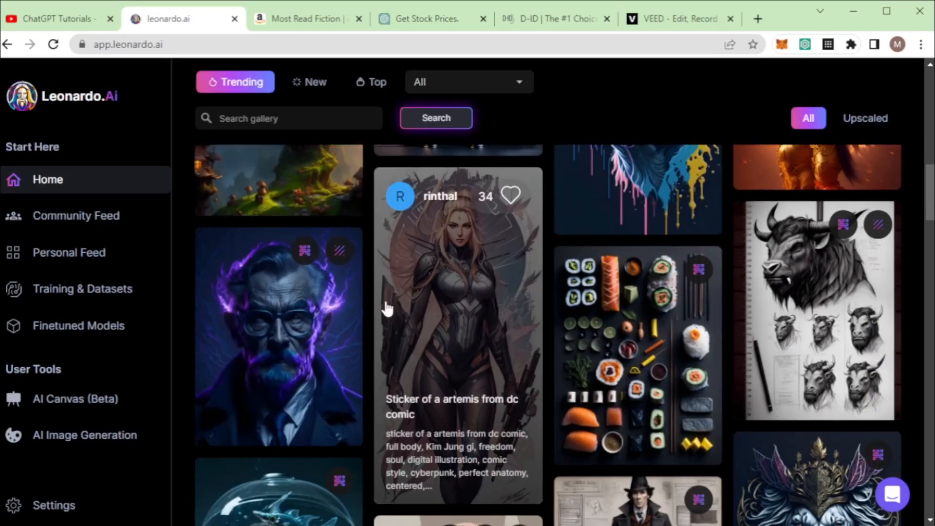
{"action": "scroll", "coordinate": [357, 327], "scroll_direction": "down", "scroll_amount": 9}
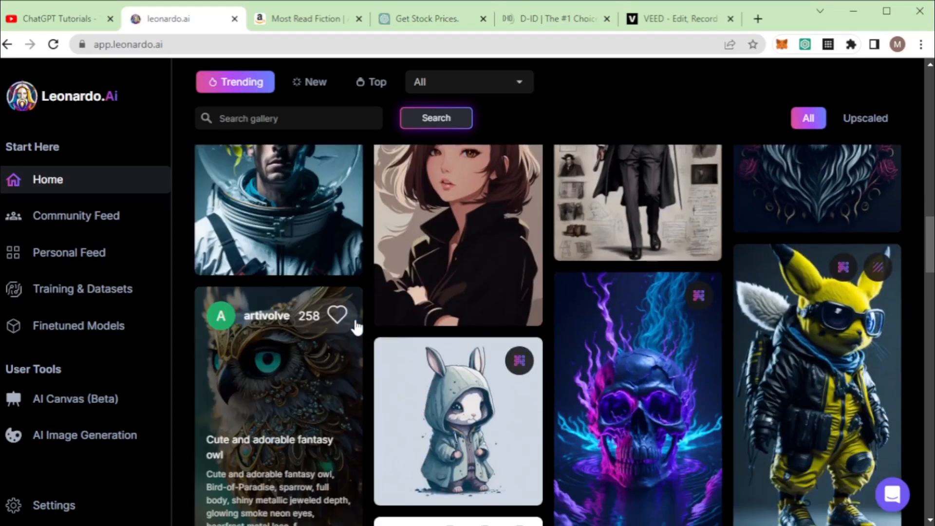
{"action": "scroll", "coordinate": [357, 327], "scroll_direction": "down", "scroll_amount": 8}
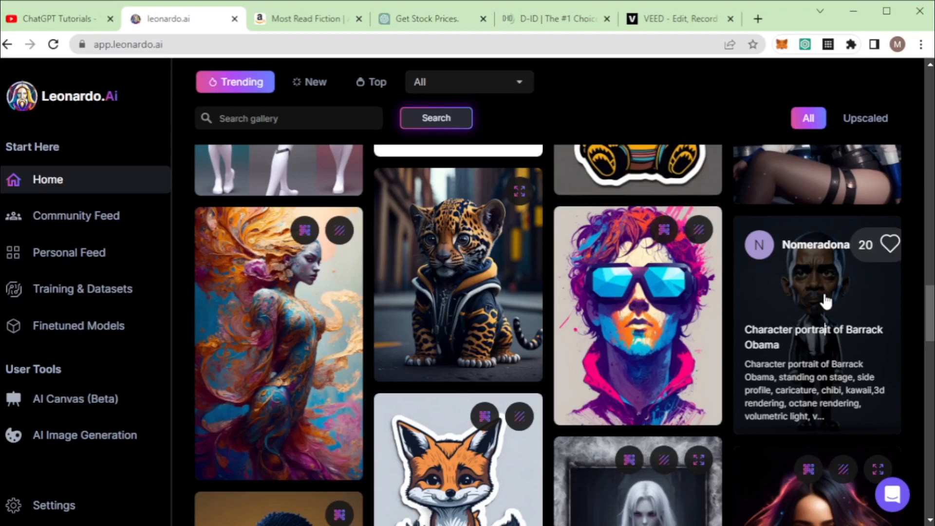
{"action": "left_click", "coordinate": [827, 302]}
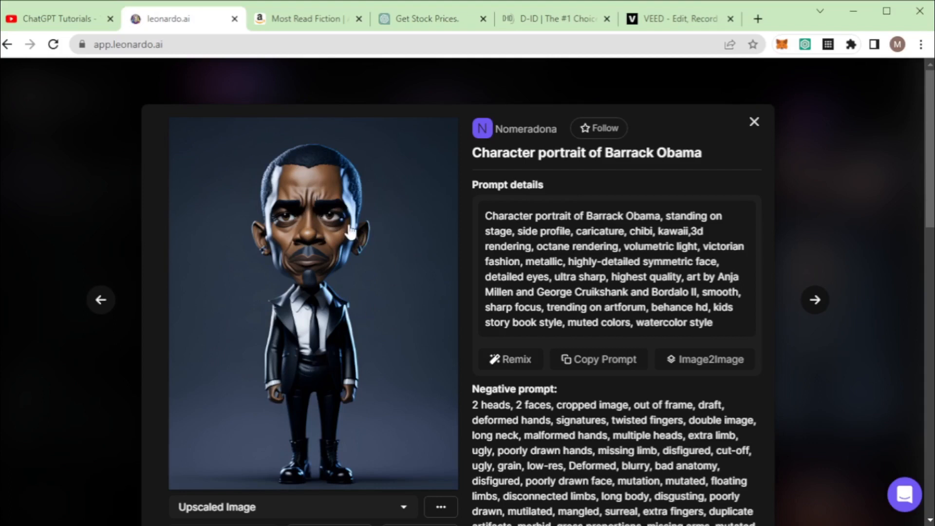
{"action": "left_click", "coordinate": [609, 364]}
{"action": "left_click_drag", "start_coordinate": [716, 333], "coordinate": [484, 215]}
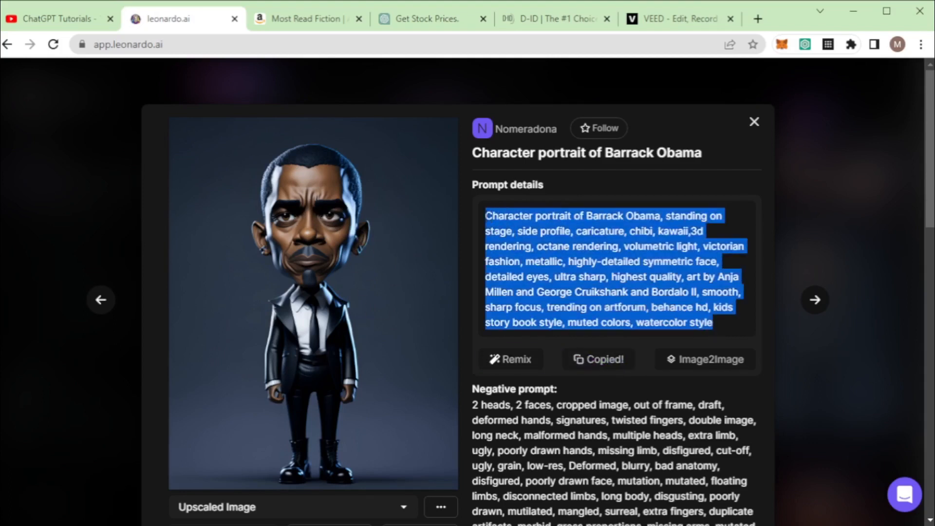
Step: Start a generation with the portrait's Leonardo Diffusion finetuned model and replace the prompt text with the copied prompt
{"action": "scroll", "coordinate": [558, 249], "scroll_direction": "down", "scroll_amount": 10}
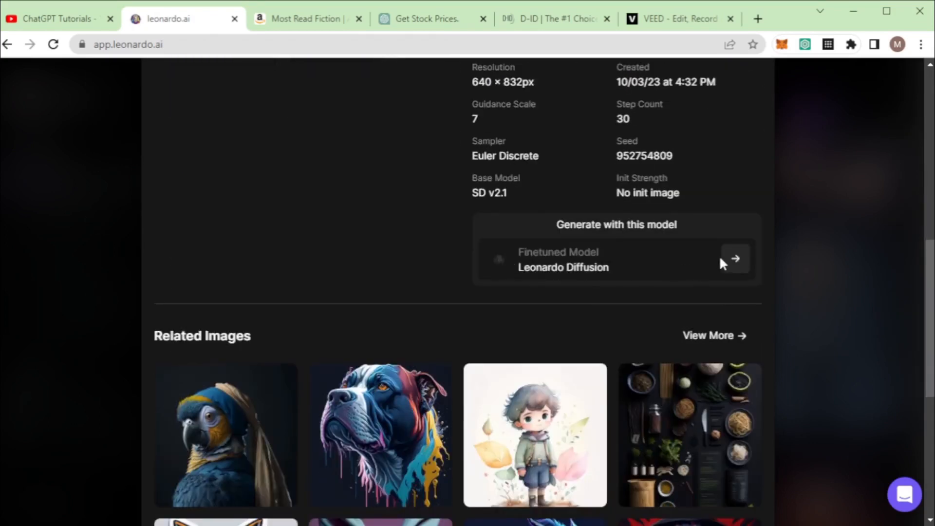
{"action": "left_click", "coordinate": [733, 261]}
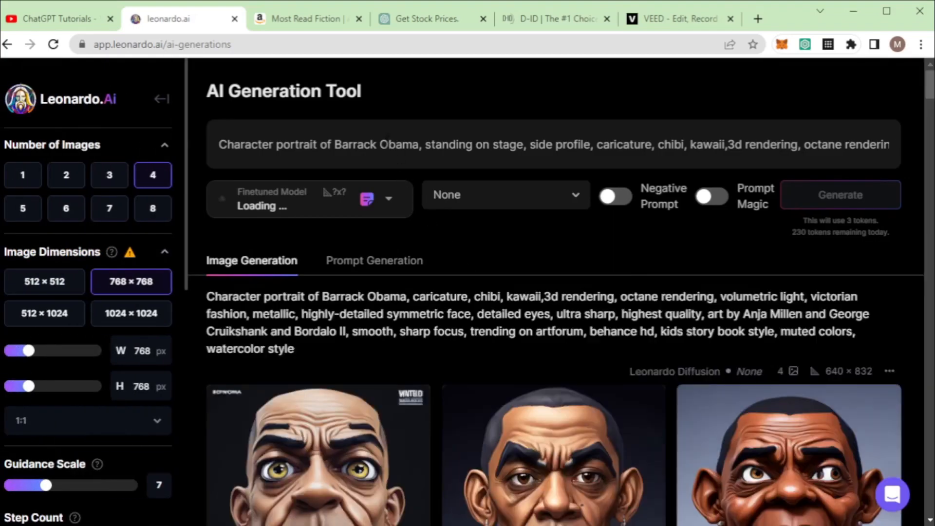
{"action": "double_click", "coordinate": [387, 143]}
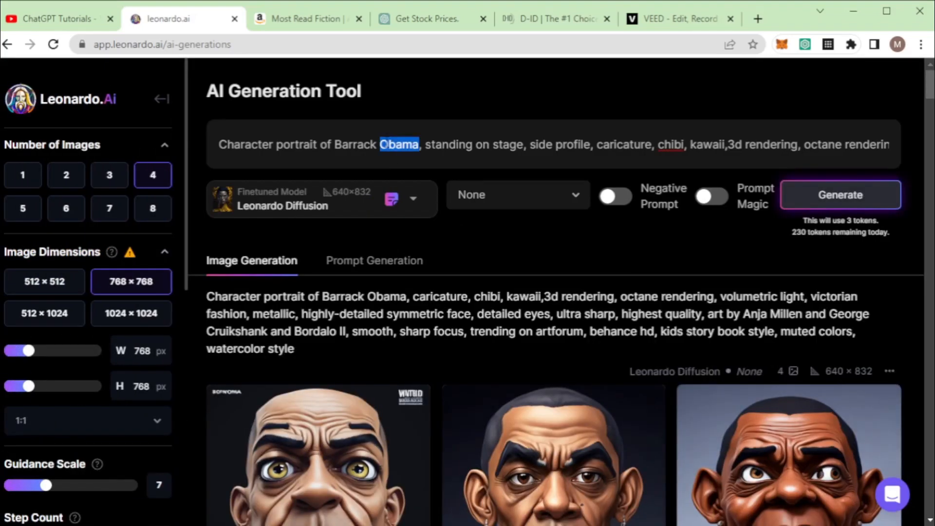
{"action": "key", "text": "ctrl+a"}
{"action": "key", "text": "ctrl+v"}
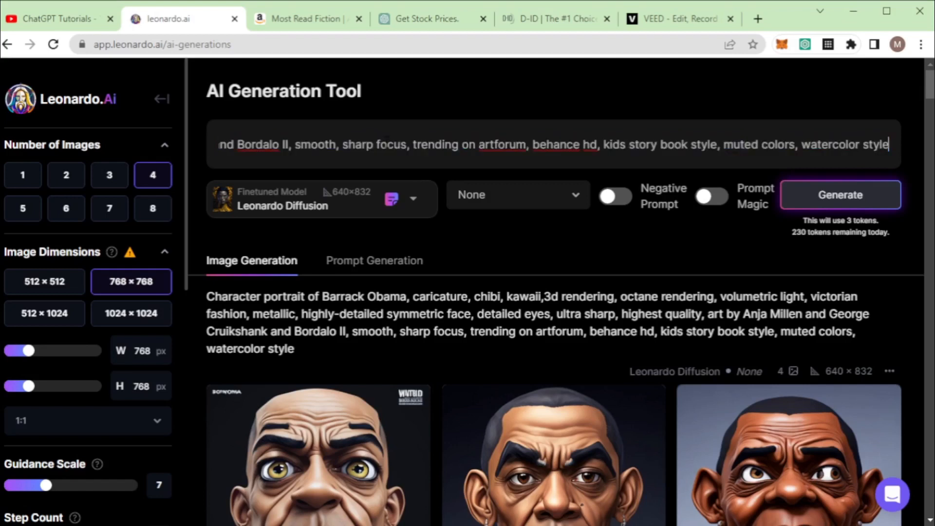
Step: Turn on Prompt Magic and set the image dimensions to 640 px wide by 832 px high
{"action": "left_click", "coordinate": [712, 197]}
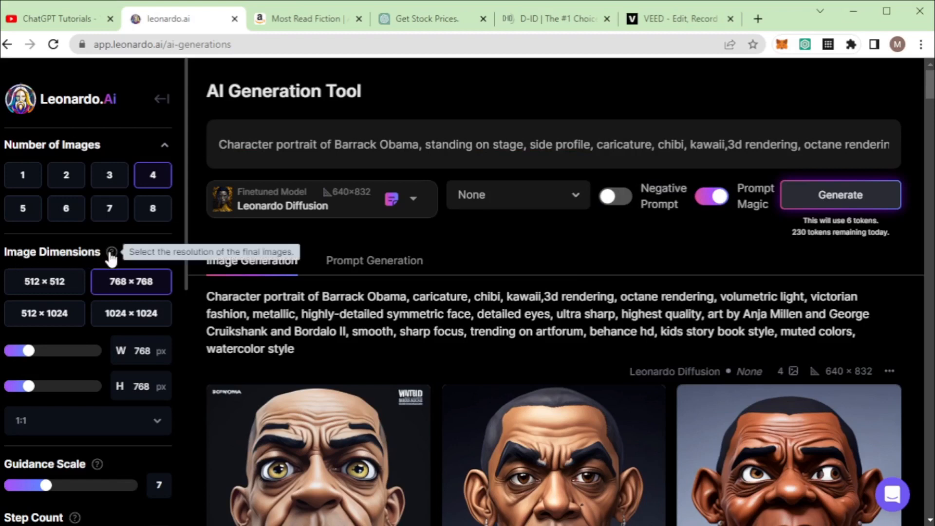
{"action": "mouse_move", "coordinate": [130, 258]}
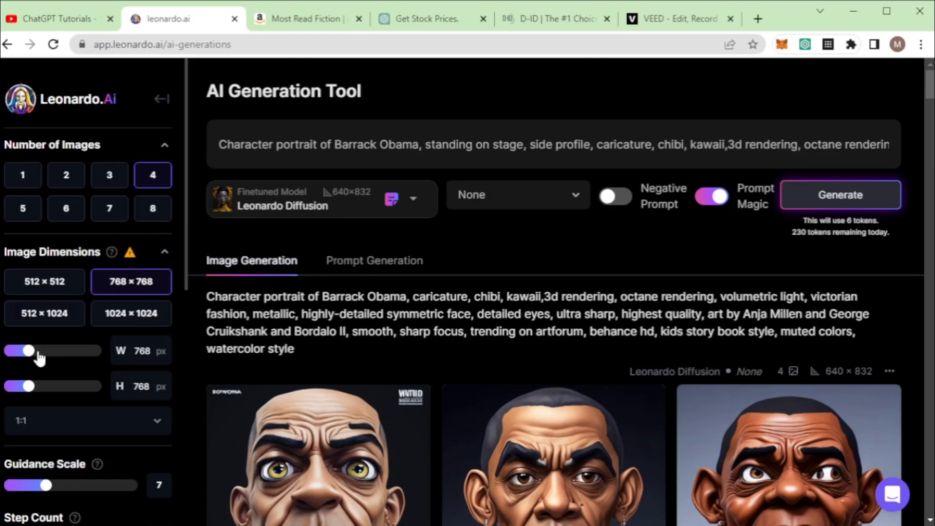
{"action": "left_click_drag", "start_coordinate": [28, 353], "coordinate": [16, 351]}
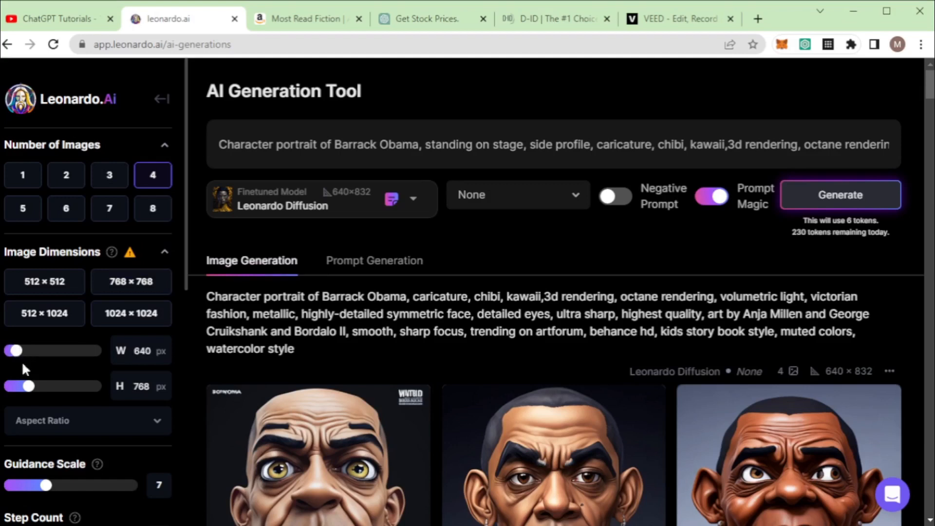
{"action": "left_click_drag", "start_coordinate": [30, 388], "coordinate": [36, 390]}
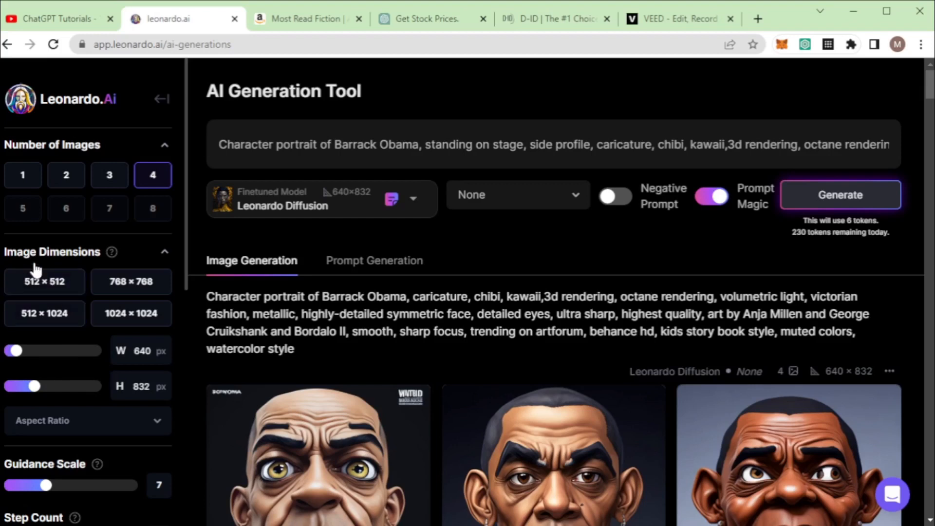
Step: Generate four images from the Barrack Obama prompt and look through the earlier generations below them
{"action": "left_click", "coordinate": [840, 197]}
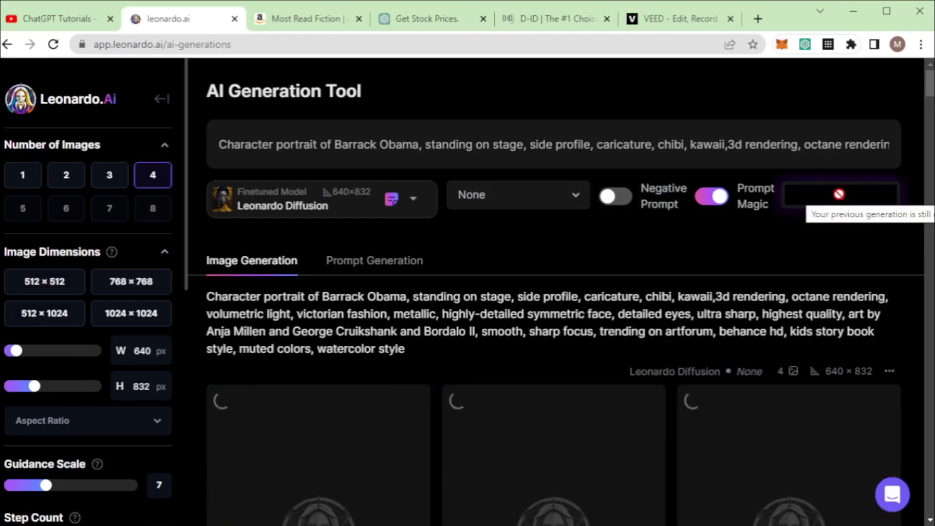
{"action": "scroll", "coordinate": [456, 295], "scroll_direction": "down", "scroll_amount": 3}
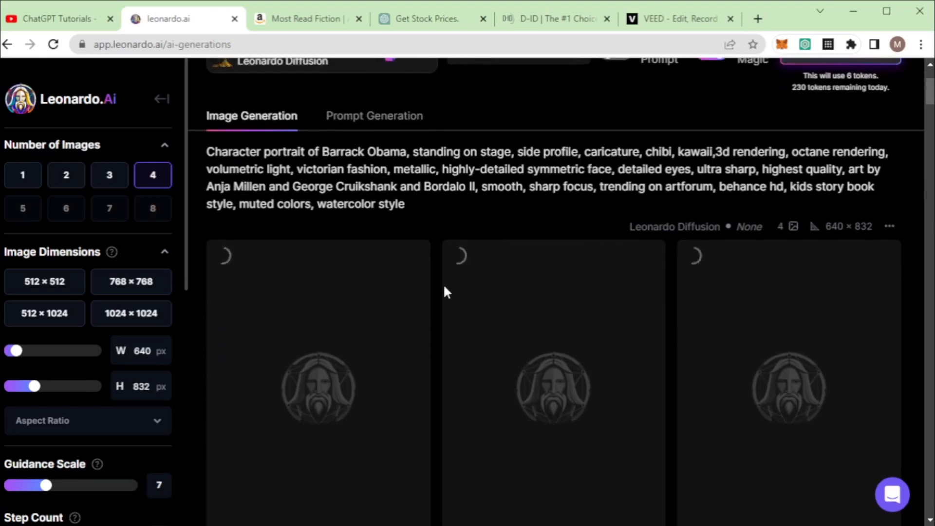
{"action": "scroll", "coordinate": [435, 270], "scroll_direction": "down", "scroll_amount": 3}
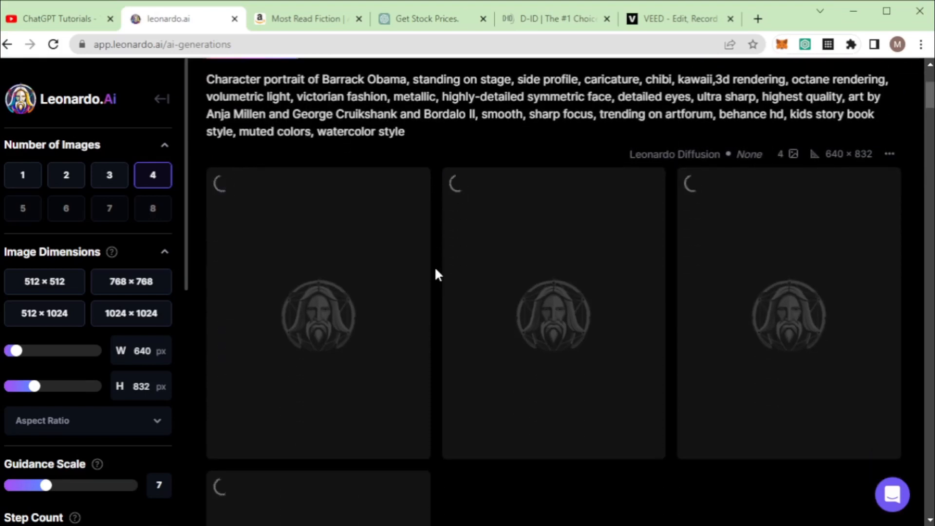
{"action": "scroll", "coordinate": [436, 273], "scroll_direction": "down", "scroll_amount": 7}
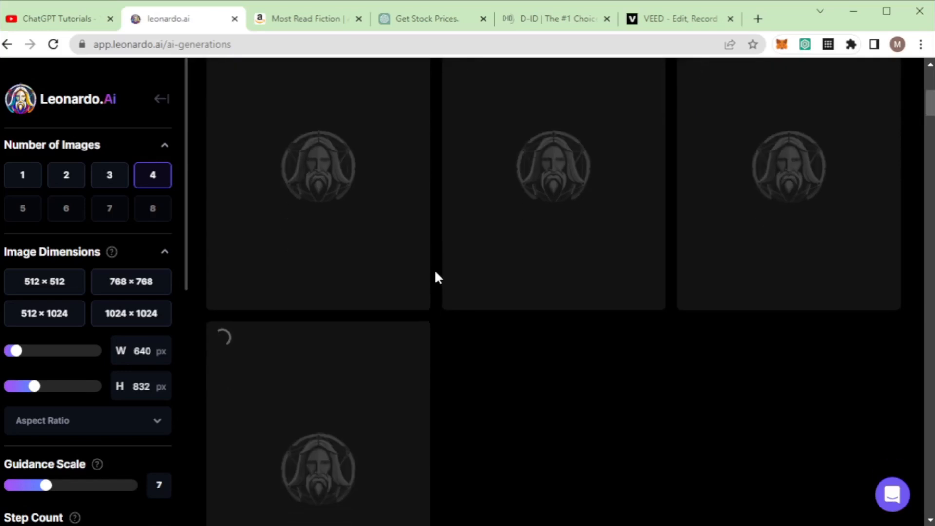
{"action": "scroll", "coordinate": [434, 279], "scroll_direction": "down", "scroll_amount": 6}
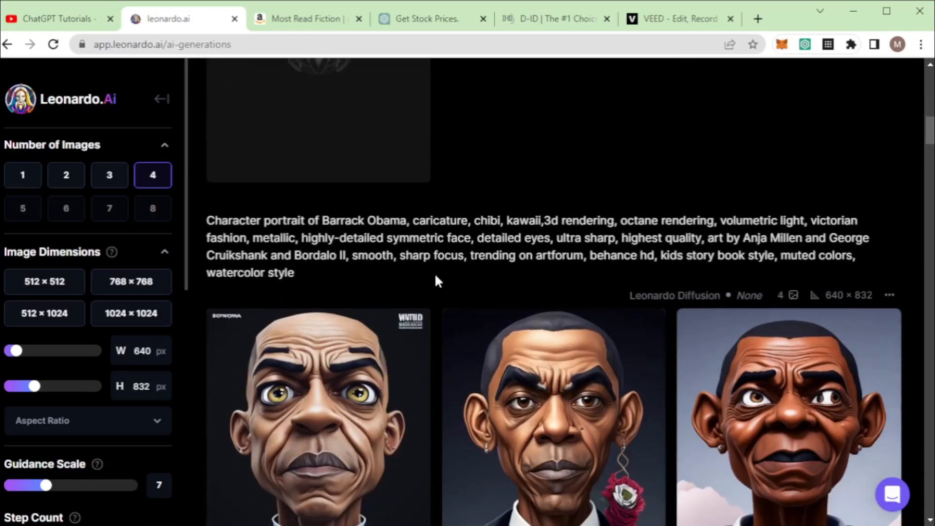
{"action": "scroll", "coordinate": [435, 285], "scroll_direction": "down", "scroll_amount": 8}
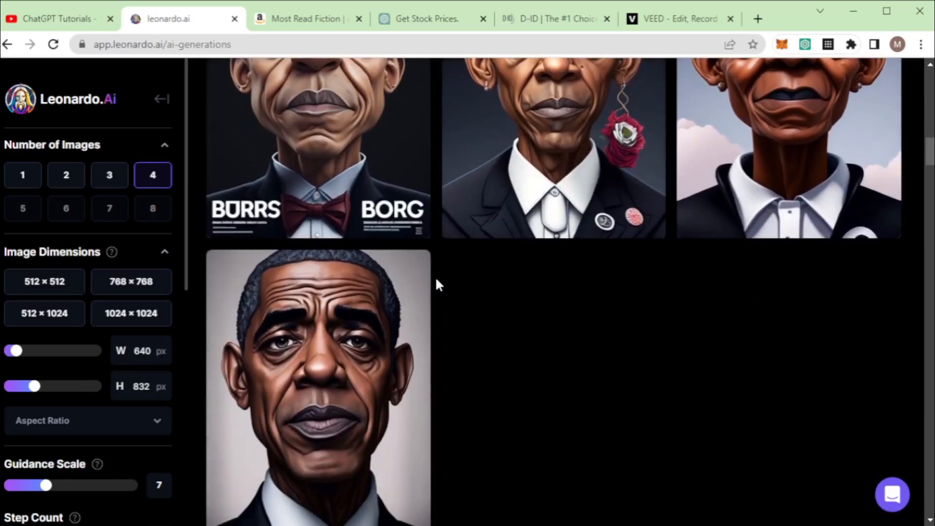
Step: Find the earlier Barrack Obama portrait with the microphone at the red podium, open it and download its upscaled image
{"action": "scroll", "coordinate": [445, 290], "scroll_direction": "down", "scroll_amount": 12}
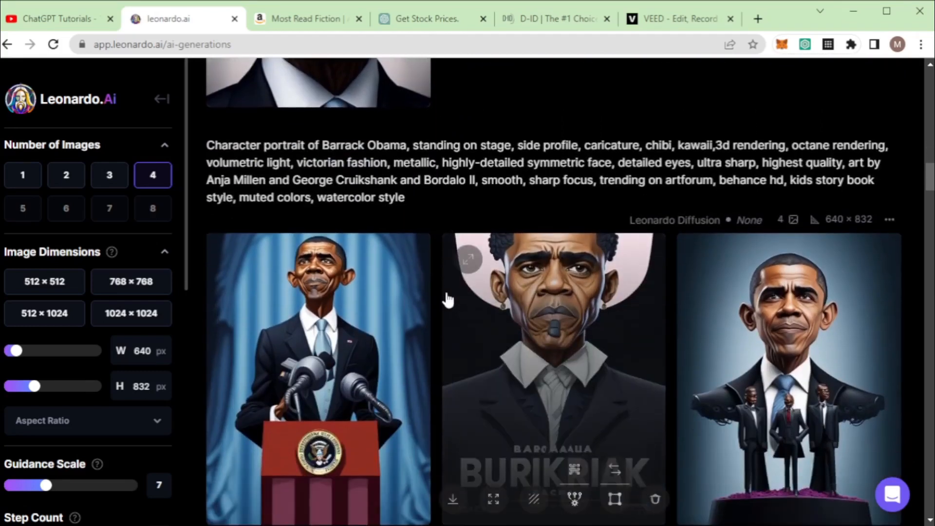
{"action": "scroll", "coordinate": [447, 299], "scroll_direction": "down", "scroll_amount": 2}
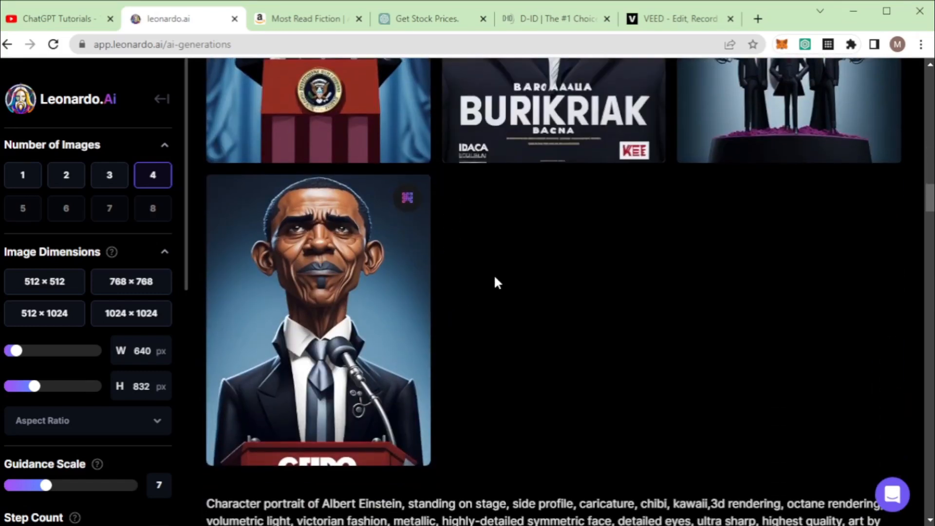
{"action": "left_click", "coordinate": [317, 286]}
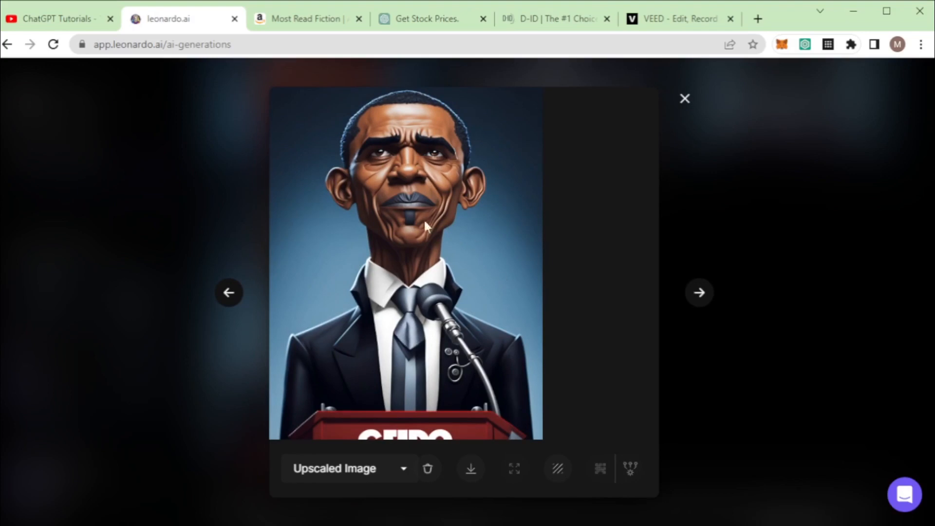
{"action": "left_click", "coordinate": [471, 470]}
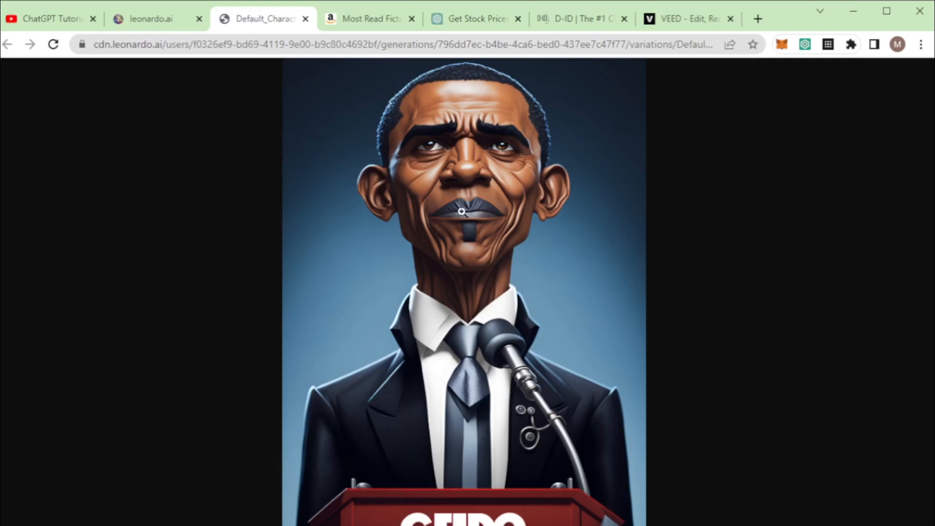
Step: Switch to the Amazon Charts page and choose Books as the search department
{"action": "left_click", "coordinate": [384, 19]}
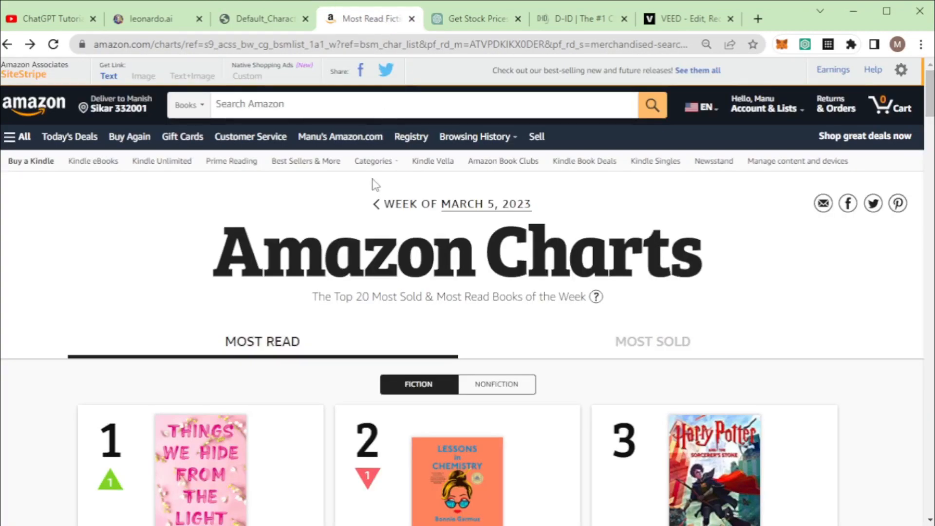
{"action": "scroll", "coordinate": [183, 271], "scroll_direction": "down", "scroll_amount": 1}
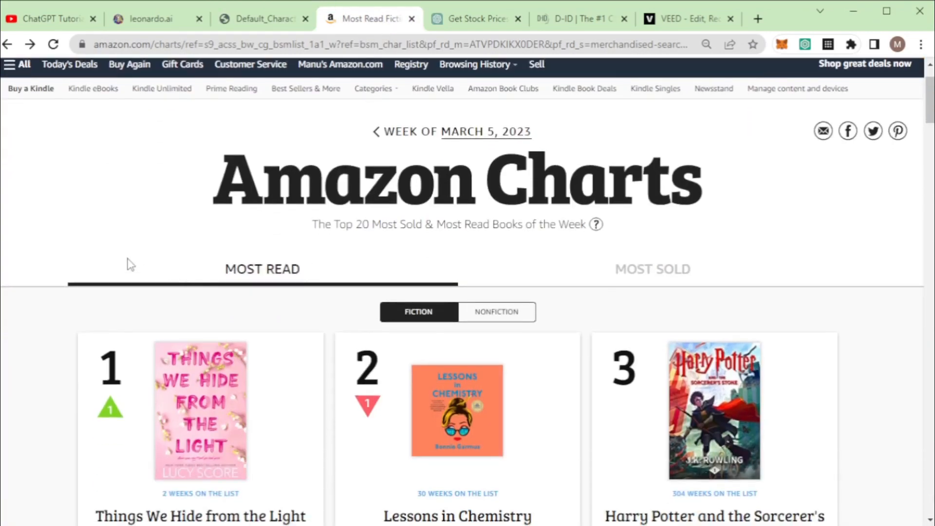
{"action": "scroll", "coordinate": [110, 255], "scroll_direction": "down", "scroll_amount": 1}
{"action": "scroll", "coordinate": [45, 286], "scroll_direction": "up", "scroll_amount": 3}
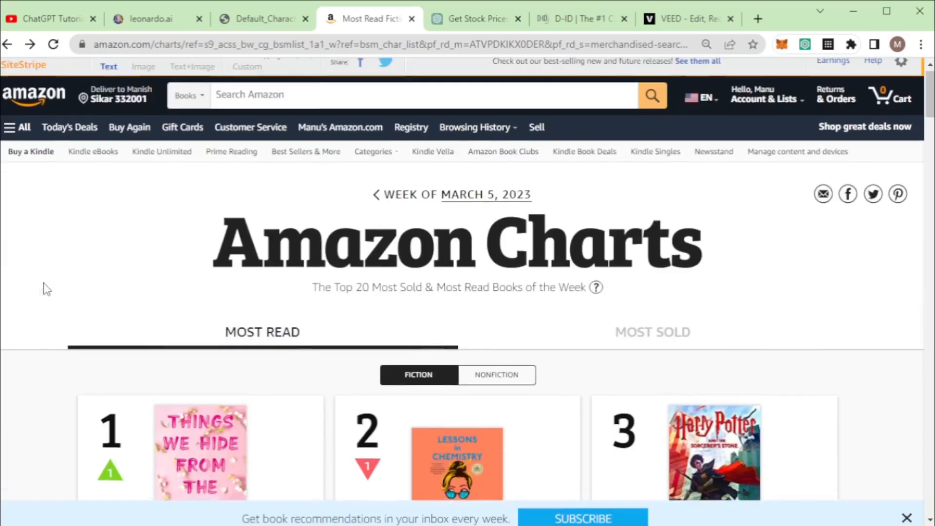
{"action": "left_click", "coordinate": [189, 104]}
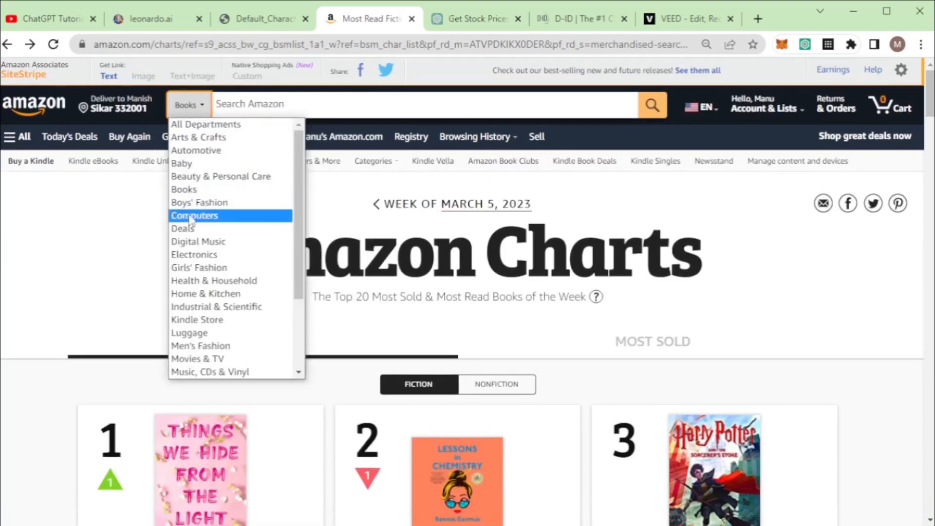
{"action": "left_click", "coordinate": [184, 189]}
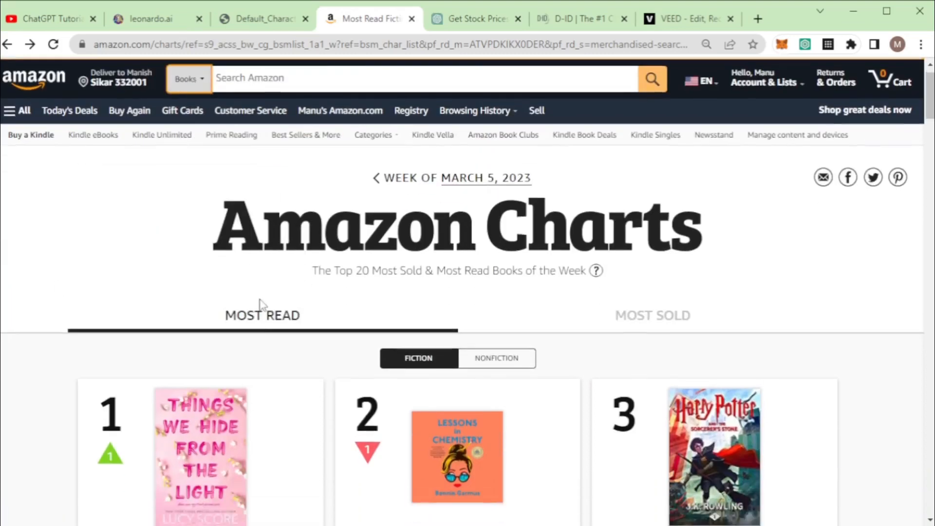
Step: Browse the Most Read fiction chart, open Things We Hide from the Light and select its title including (Knockemout Book 2)
{"action": "scroll", "coordinate": [47, 309], "scroll_direction": "down", "scroll_amount": 2}
{"action": "scroll", "coordinate": [48, 316], "scroll_direction": "down", "scroll_amount": 1}
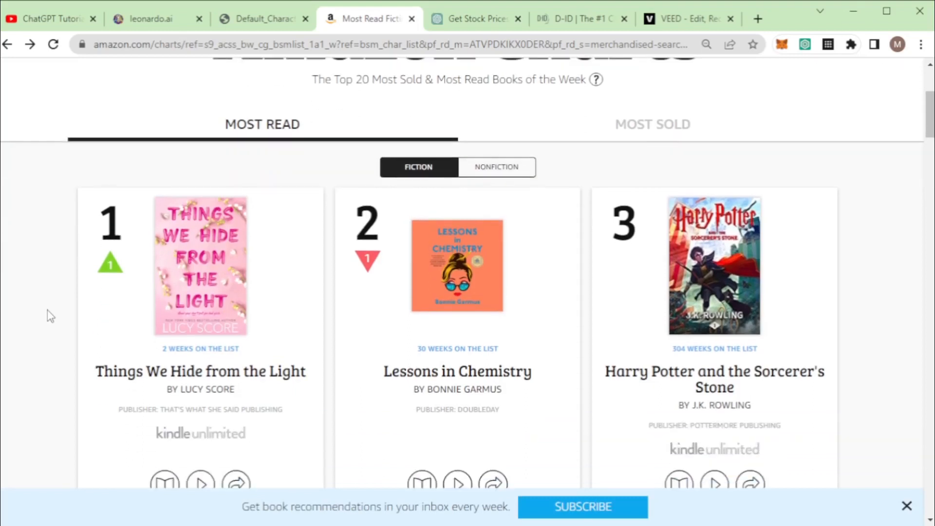
{"action": "scroll", "coordinate": [49, 316], "scroll_direction": "down", "scroll_amount": 5}
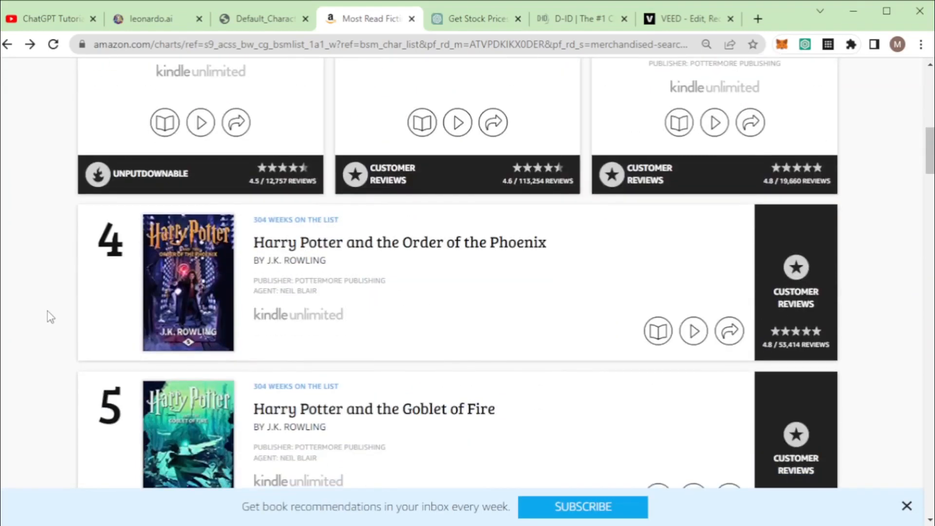
{"action": "scroll", "coordinate": [48, 317], "scroll_direction": "down", "scroll_amount": 5}
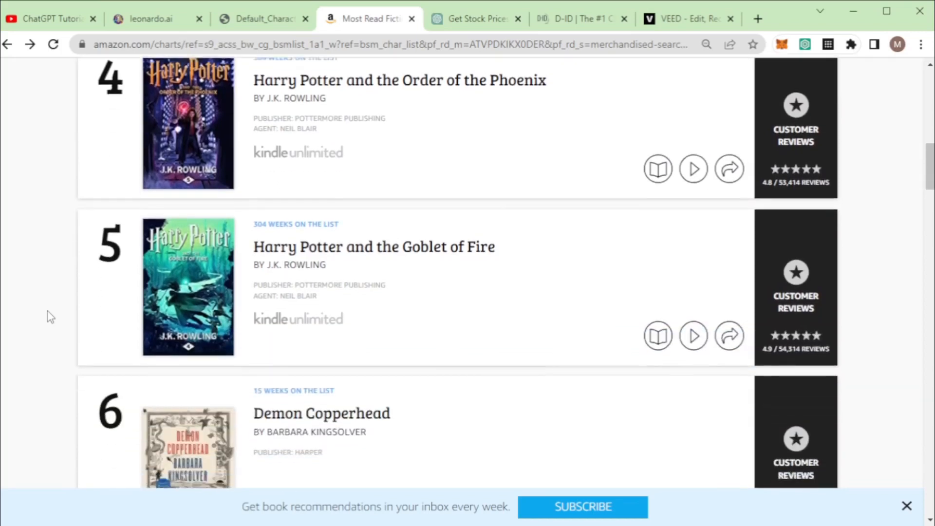
{"action": "scroll", "coordinate": [48, 321], "scroll_direction": "down", "scroll_amount": 2}
{"action": "scroll", "coordinate": [48, 334], "scroll_direction": "up", "scroll_amount": 20}
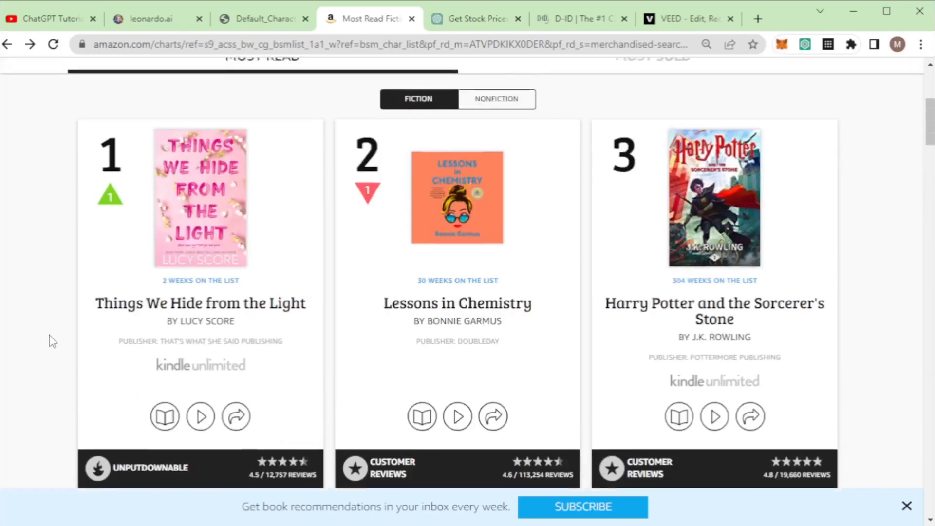
{"action": "scroll", "coordinate": [49, 335], "scroll_direction": "down", "scroll_amount": 3}
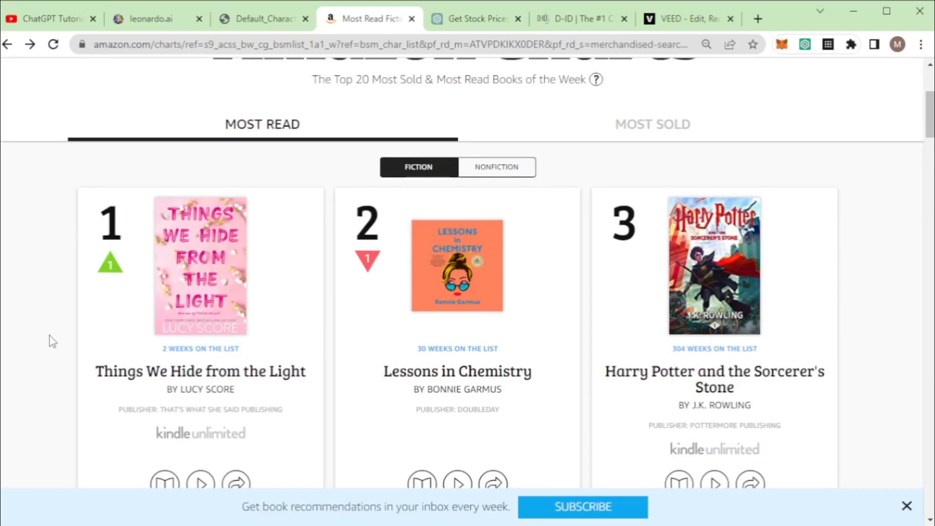
{"action": "left_click", "coordinate": [219, 287]}
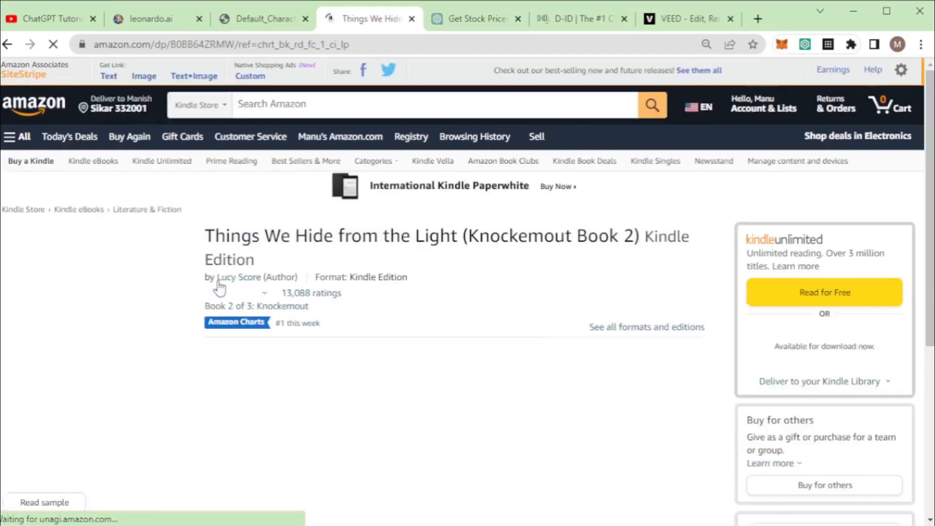
{"action": "left_click_drag", "start_coordinate": [206, 235], "coordinate": [638, 244]}
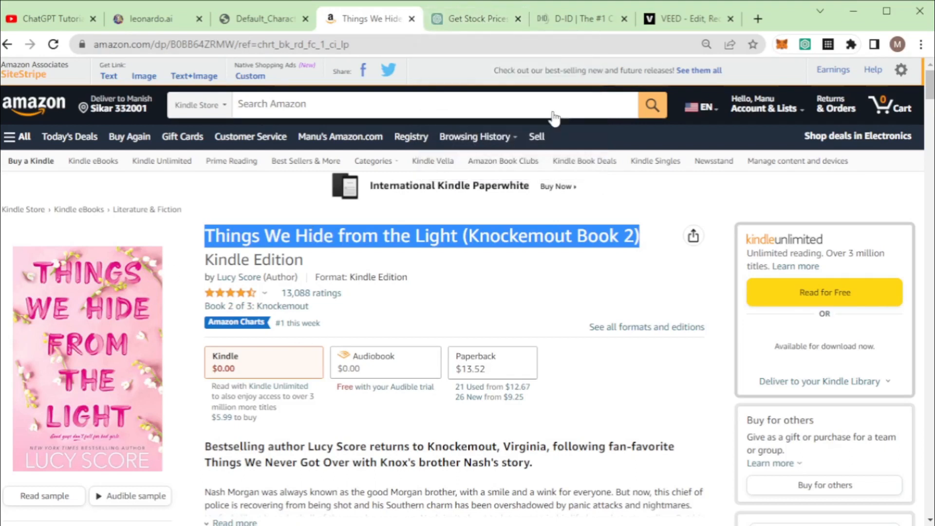
Step: Switch to ChatGPT and review the book summary prompt's title, author and request, then read through the chapter-wise answer
{"action": "left_click", "coordinate": [468, 19]}
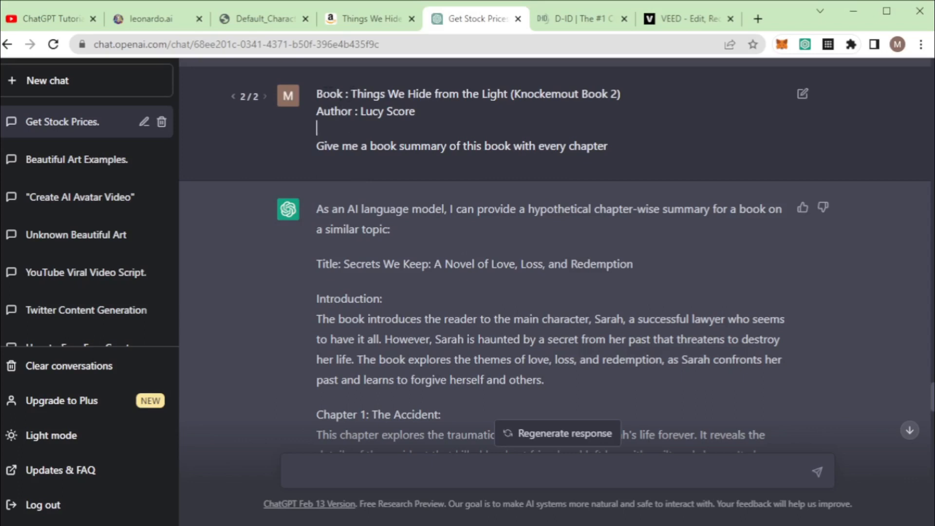
{"action": "left_click_drag", "start_coordinate": [351, 94], "coordinate": [626, 95]}
{"action": "left_click_drag", "start_coordinate": [361, 111], "coordinate": [410, 112]}
{"action": "left_click", "coordinate": [343, 145]}
{"action": "scroll", "coordinate": [507, 237], "scroll_direction": "down", "scroll_amount": 5}
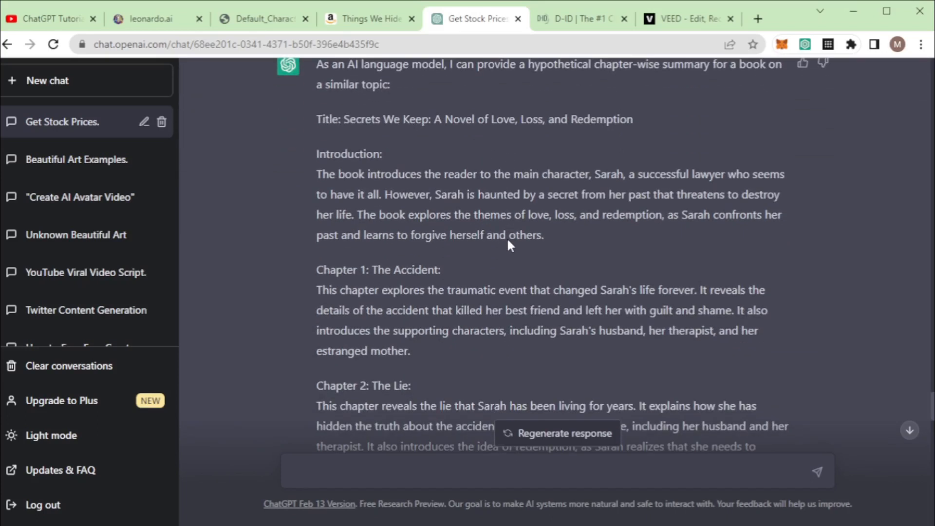
{"action": "scroll", "coordinate": [506, 239], "scroll_direction": "down", "scroll_amount": 6}
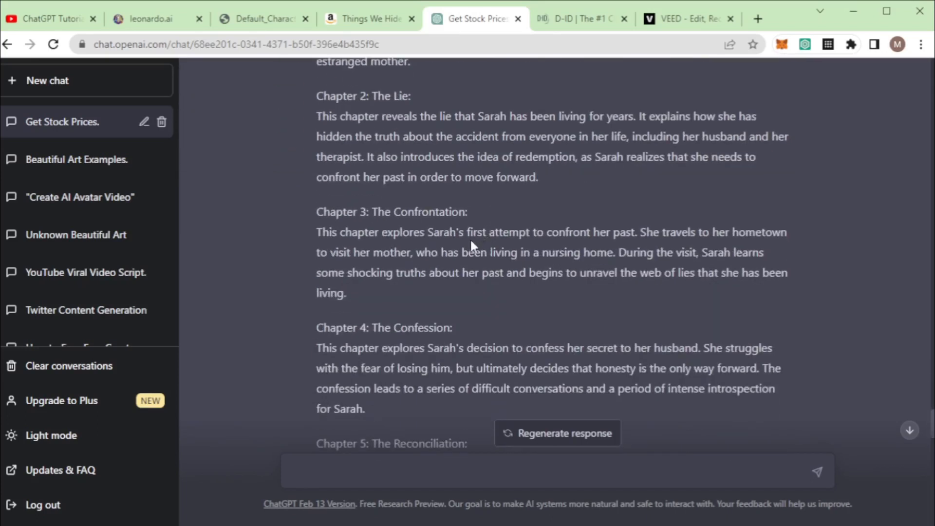
{"action": "scroll", "coordinate": [469, 240], "scroll_direction": "down", "scroll_amount": 9}
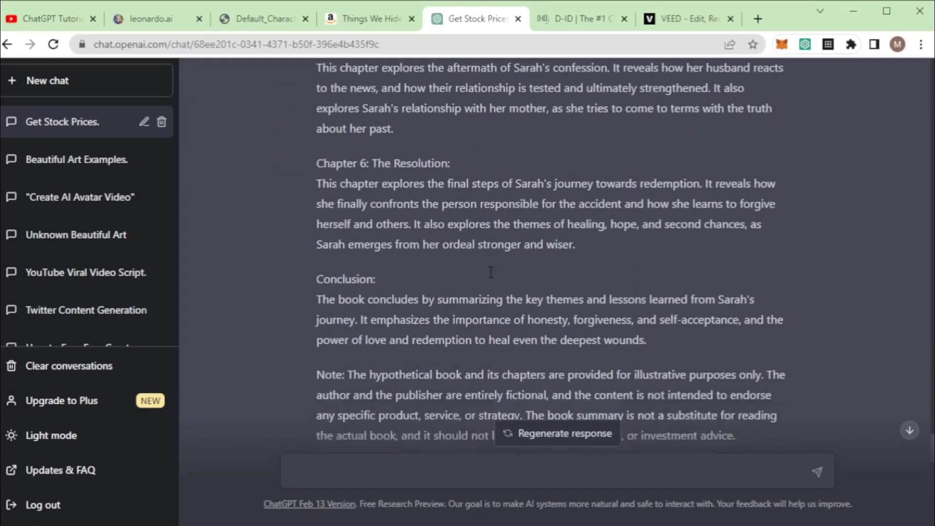
Step: Select the generated book summary from its conclusion back up to the title Secrets We Keep: A Novel of Love, Loss, and Redemption
{"action": "left_click_drag", "start_coordinate": [740, 323], "coordinate": [454, 236]}
{"action": "scroll", "coordinate": [455, 234], "scroll_direction": "up", "scroll_amount": 6}
{"action": "scroll", "coordinate": [454, 235], "scroll_direction": "up", "scroll_amount": 3}
{"action": "scroll", "coordinate": [440, 233], "scroll_direction": "up", "scroll_amount": 6}
{"action": "left_click_drag", "start_coordinate": [441, 235], "coordinate": [320, 193]}
{"action": "scroll", "coordinate": [438, 224], "scroll_direction": "up", "scroll_amount": 2}
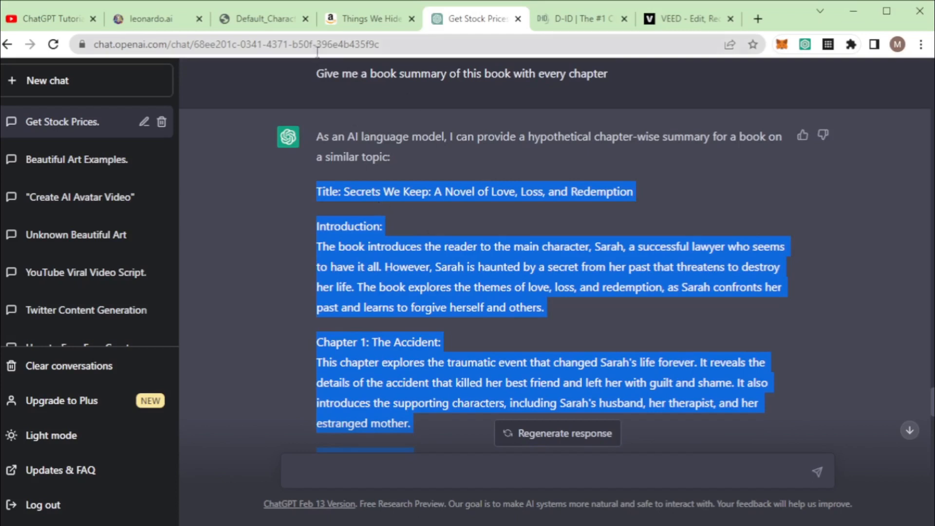
Step: Check the full-size portrait and the selected summary again, then switch to the D-ID website and show its full address
{"action": "left_click", "coordinate": [283, 21]}
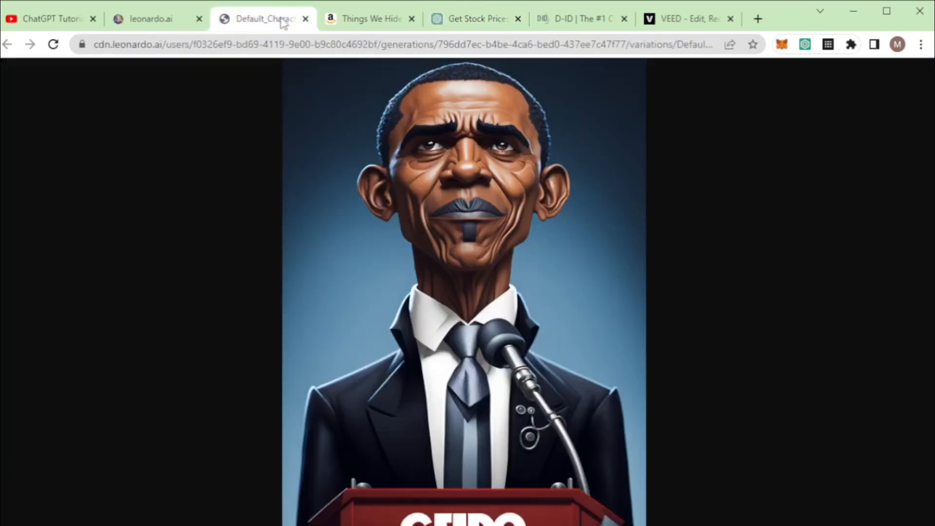
{"action": "left_click", "coordinate": [476, 23]}
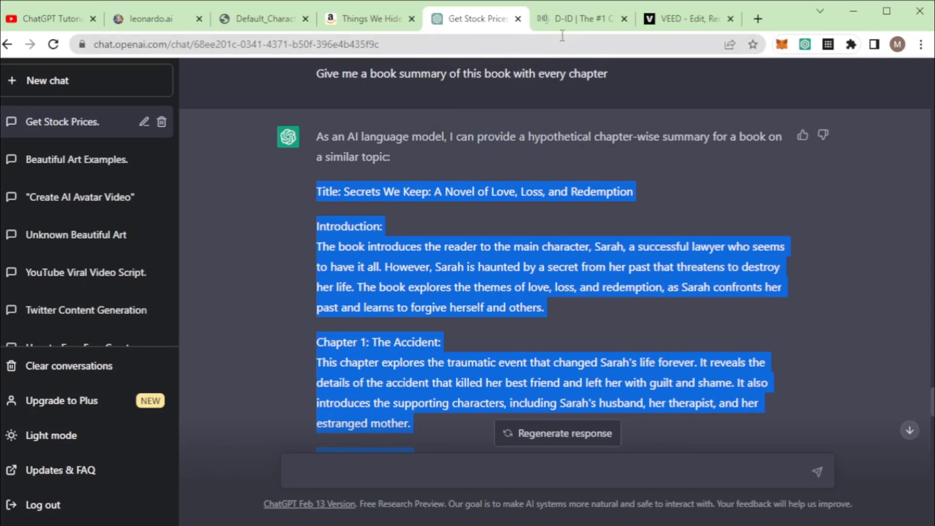
{"action": "left_click", "coordinate": [569, 22]}
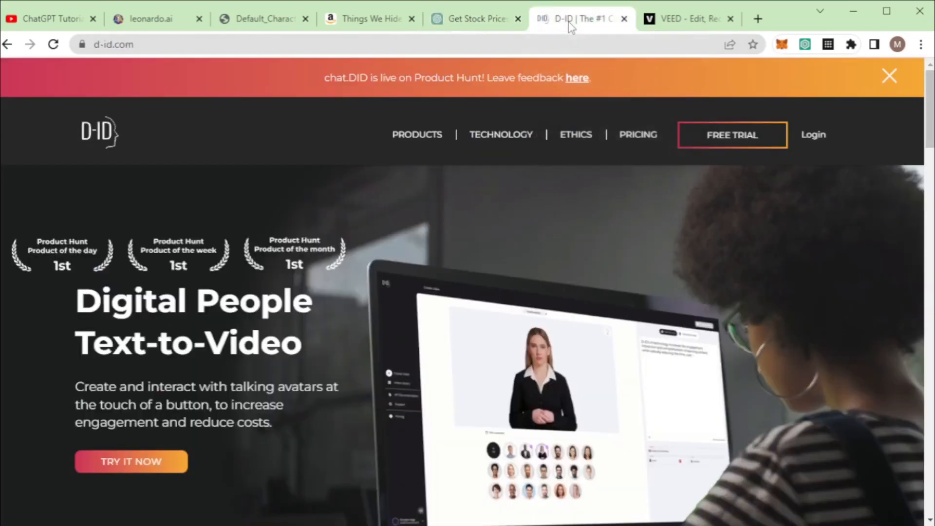
{"action": "left_click", "coordinate": [132, 47]}
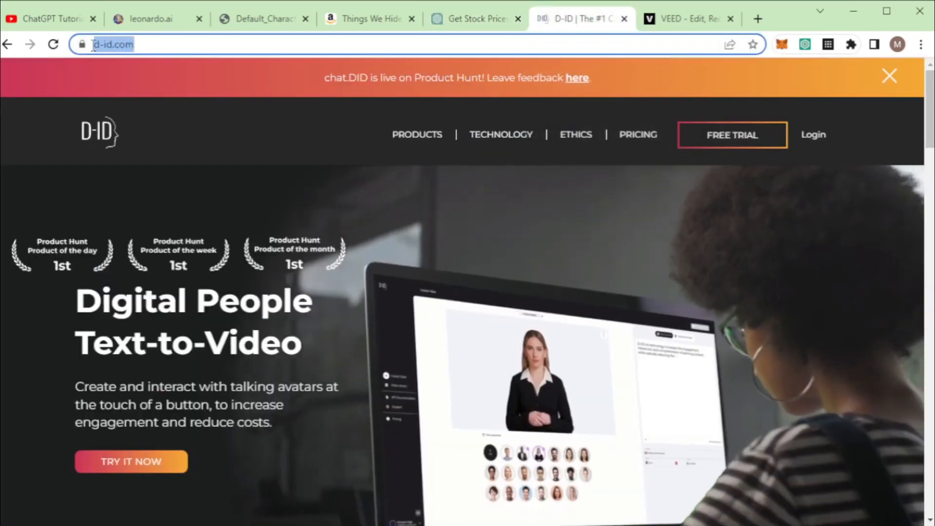
{"action": "left_click", "coordinate": [210, 44]}
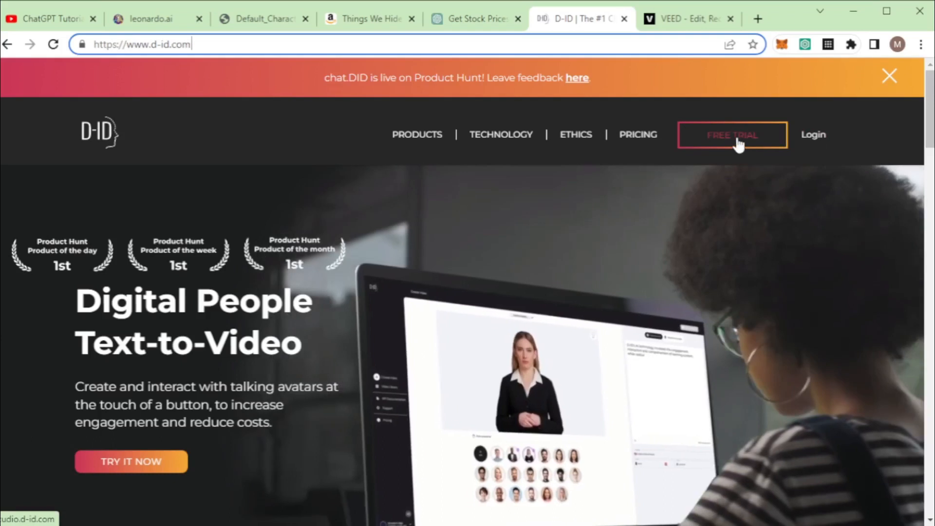
Step: Open the D-ID studio through the free trial, look at its video library and close the studio
{"action": "left_click", "coordinate": [737, 141]}
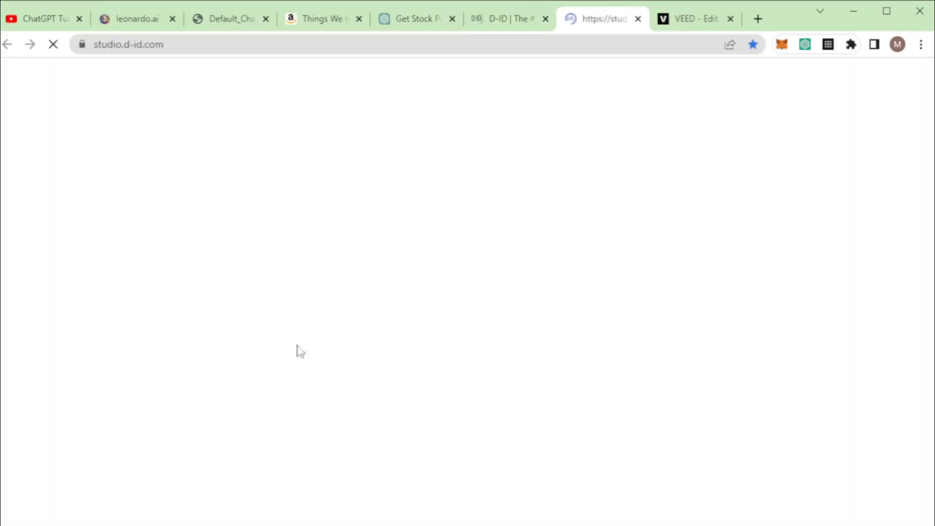
{"action": "left_click", "coordinate": [54, 502]}
{"action": "left_click", "coordinate": [70, 454]}
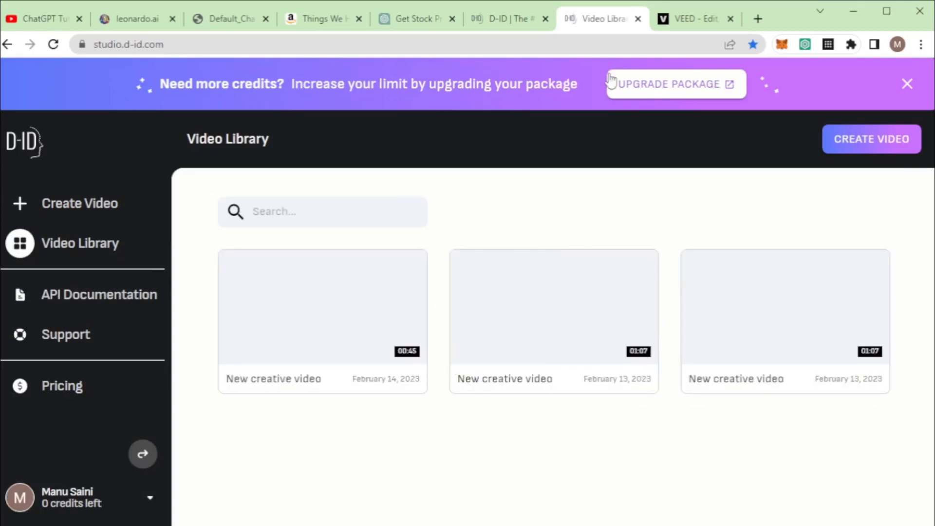
{"action": "left_click", "coordinate": [638, 19]}
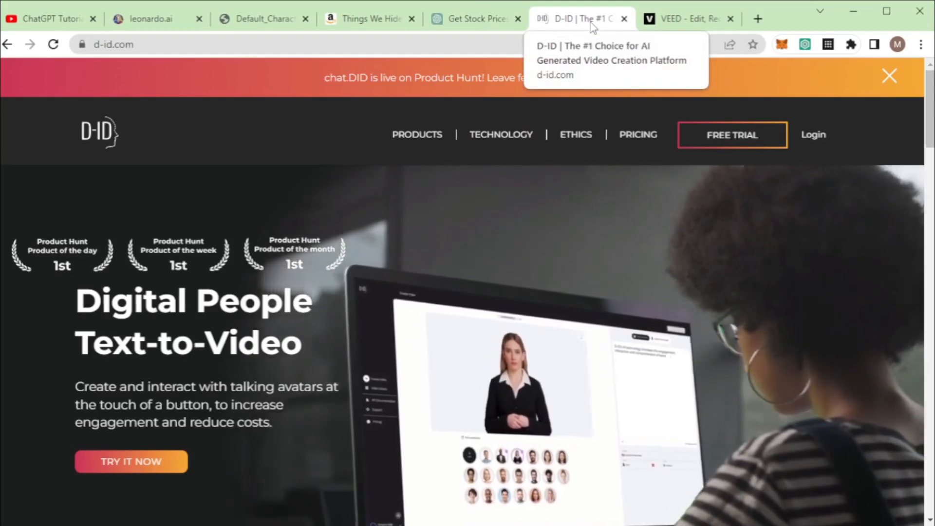
Step: Switch to the D-ID studio in the incognito window, start a new video and choose the Obama caricature as the presenter
{"action": "key", "text": "alt+Tab"}
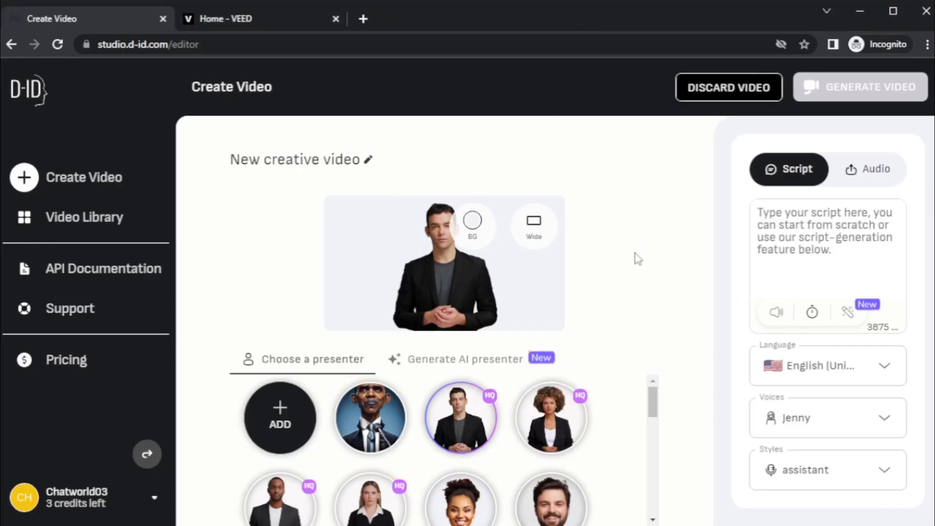
{"action": "left_click", "coordinate": [72, 186]}
{"action": "scroll", "coordinate": [601, 414], "scroll_direction": "down", "scroll_amount": 2}
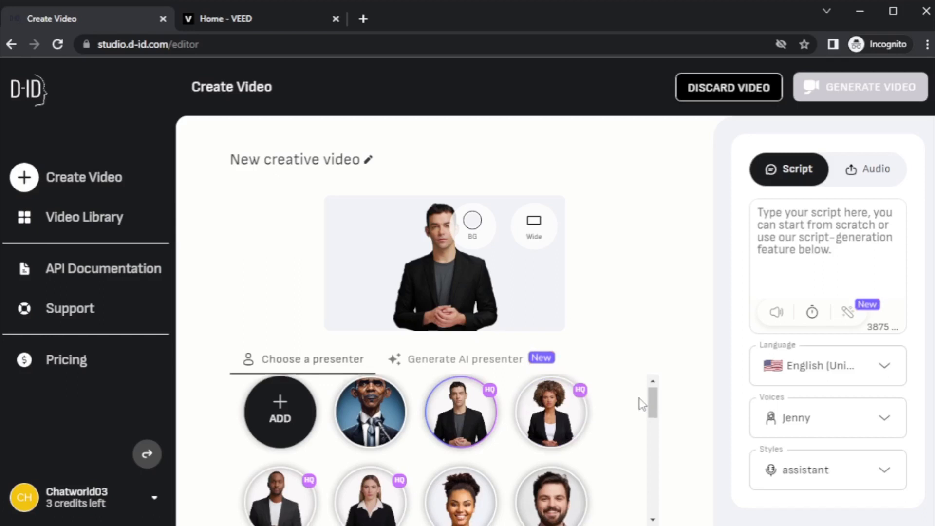
{"action": "scroll", "coordinate": [604, 424], "scroll_direction": "down", "scroll_amount": 1}
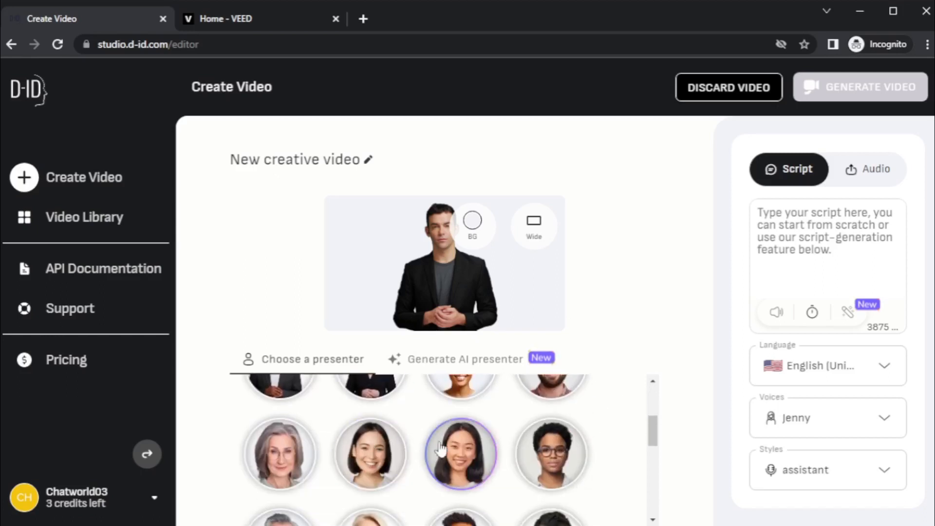
{"action": "scroll", "coordinate": [466, 447], "scroll_direction": "up", "scroll_amount": 2}
{"action": "mouse_move", "coordinate": [297, 426]}
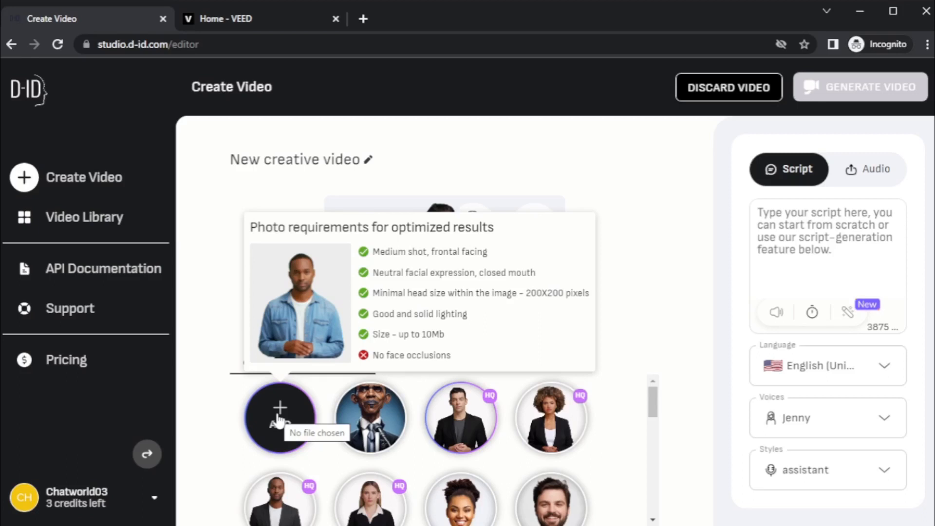
{"action": "left_click", "coordinate": [365, 420]}
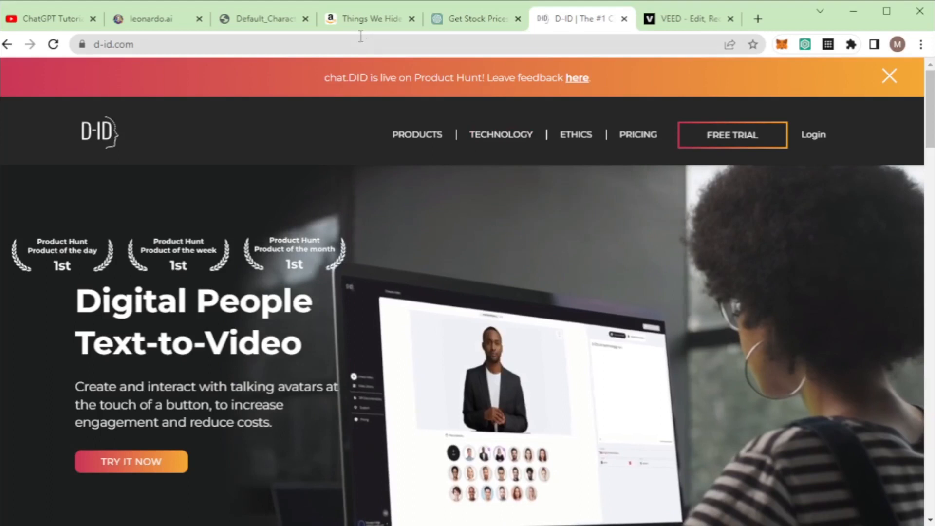
Step: Copy the selected book summary from ChatGPT and paste it as the script of the new D-ID video
{"action": "left_click", "coordinate": [454, 18]}
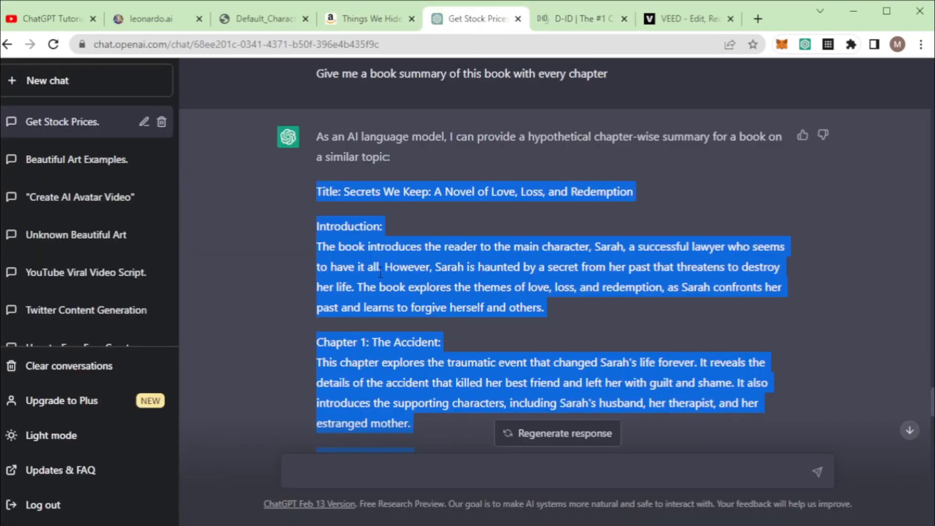
{"action": "key", "text": "alt+Tab"}
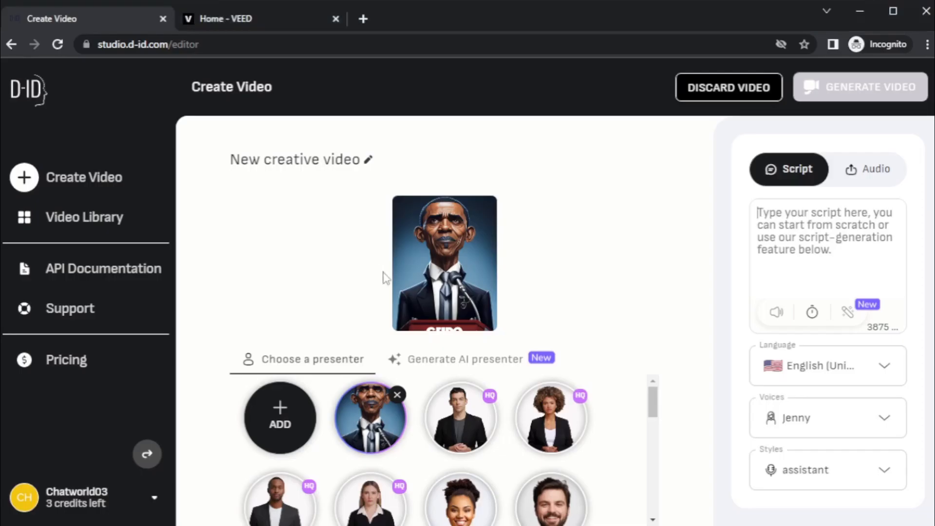
{"action": "left_click", "coordinate": [822, 211]}
{"action": "key", "text": "ctrl+v"}
{"action": "scroll", "coordinate": [814, 255], "scroll_direction": "up", "scroll_amount": 3}
{"action": "scroll", "coordinate": [814, 255], "scroll_direction": "up", "scroll_amount": 3}
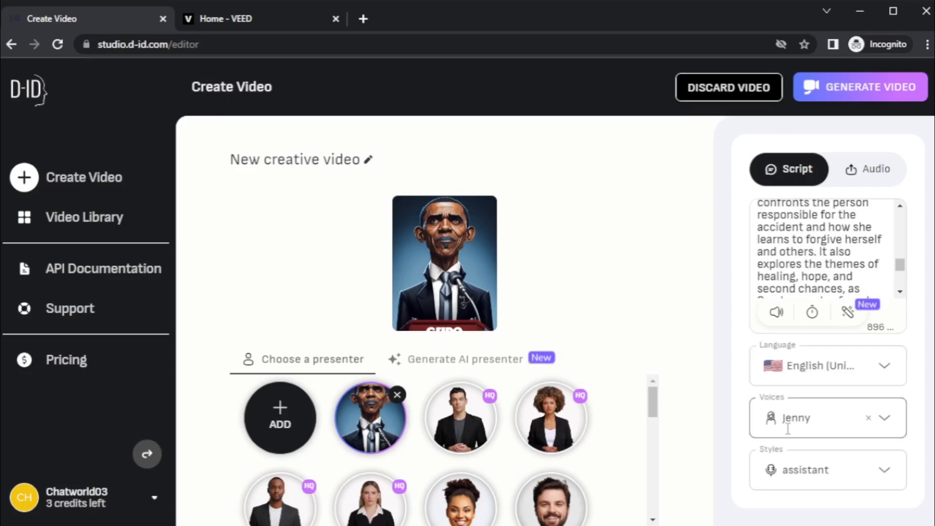
Step: Change the presenter's voice to the male voice Guy
{"action": "left_click", "coordinate": [804, 422]}
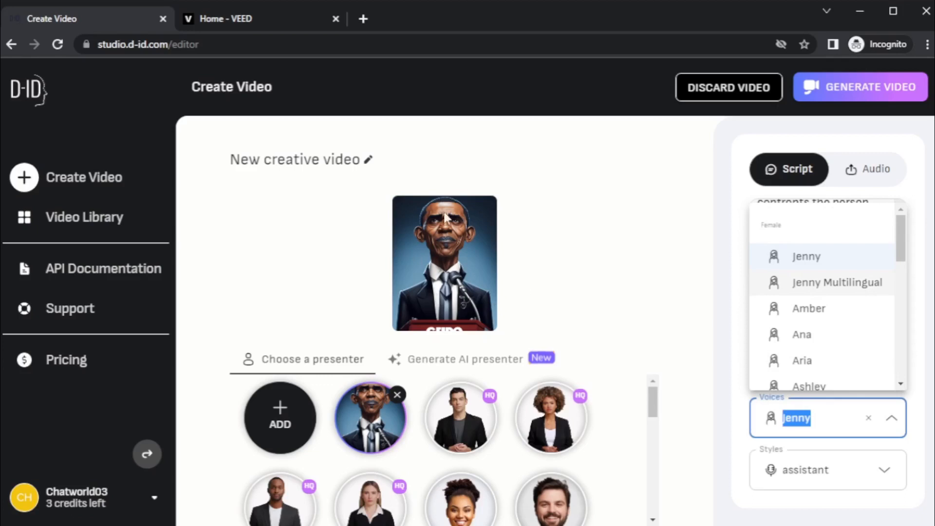
{"action": "scroll", "coordinate": [818, 297], "scroll_direction": "down", "scroll_amount": 4}
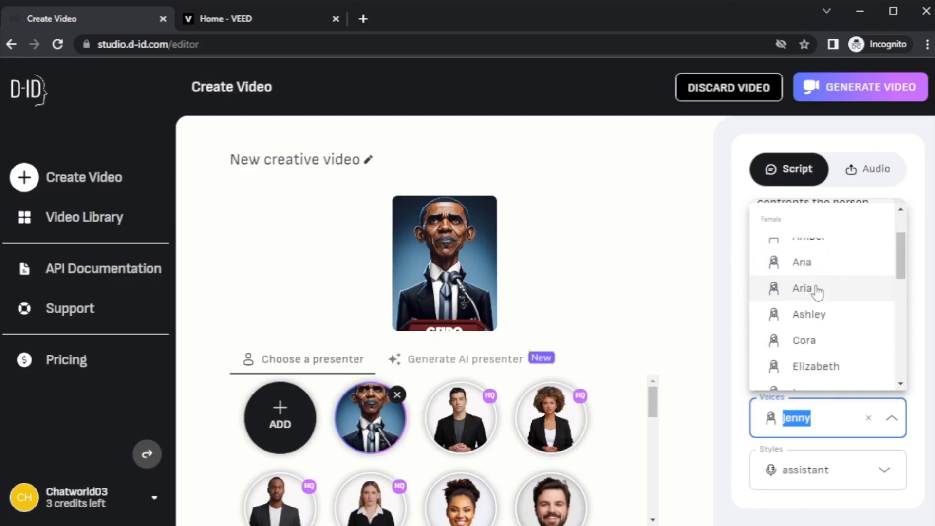
{"action": "scroll", "coordinate": [812, 305], "scroll_direction": "down", "scroll_amount": 2}
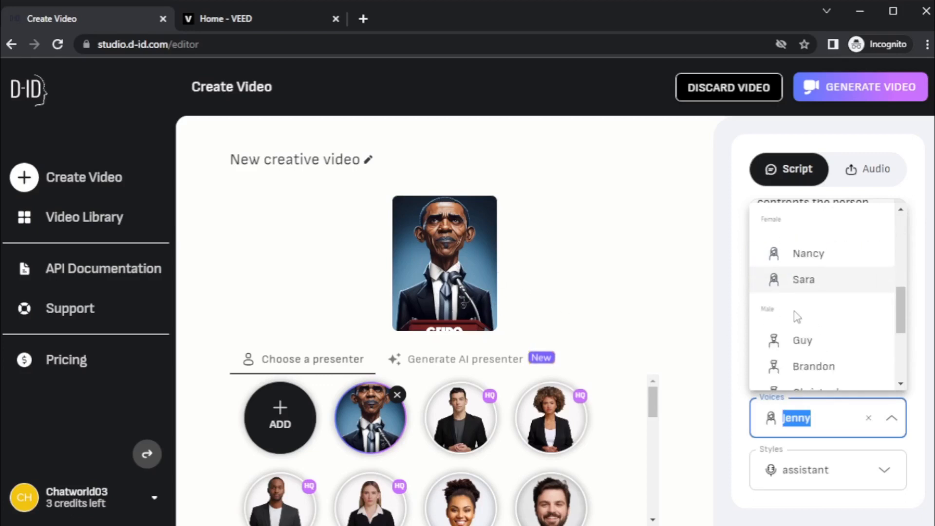
{"action": "scroll", "coordinate": [828, 324], "scroll_direction": "down", "scroll_amount": 3}
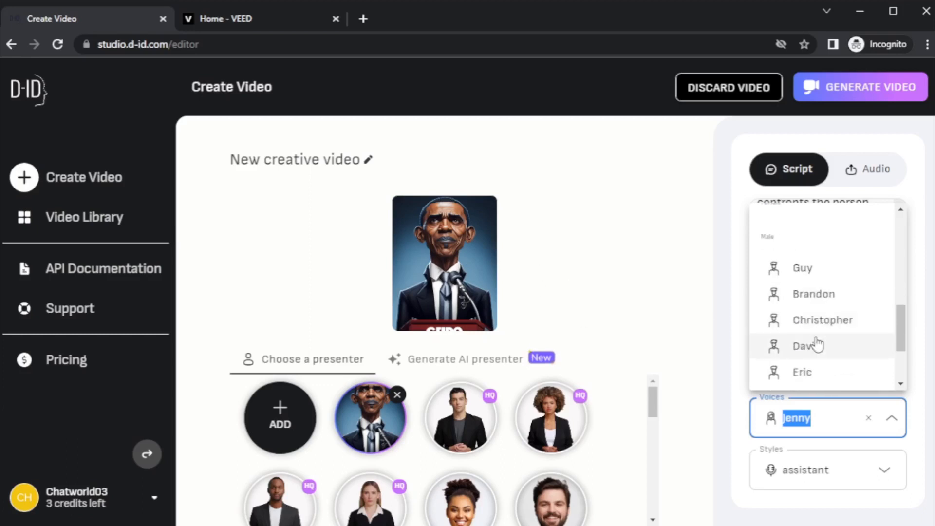
{"action": "left_click", "coordinate": [812, 274]}
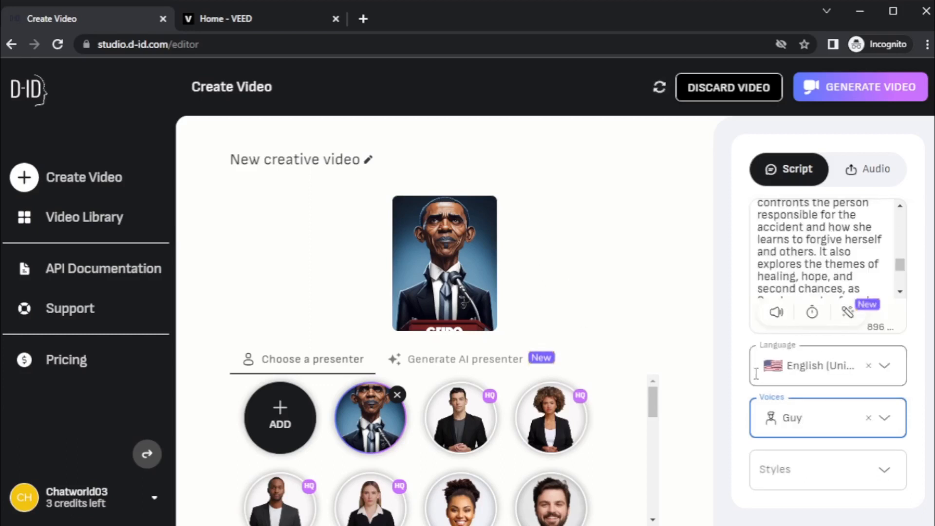
Step: Set the speaking style to friendly and listen to the script with the chosen voice
{"action": "left_click", "coordinate": [778, 469]}
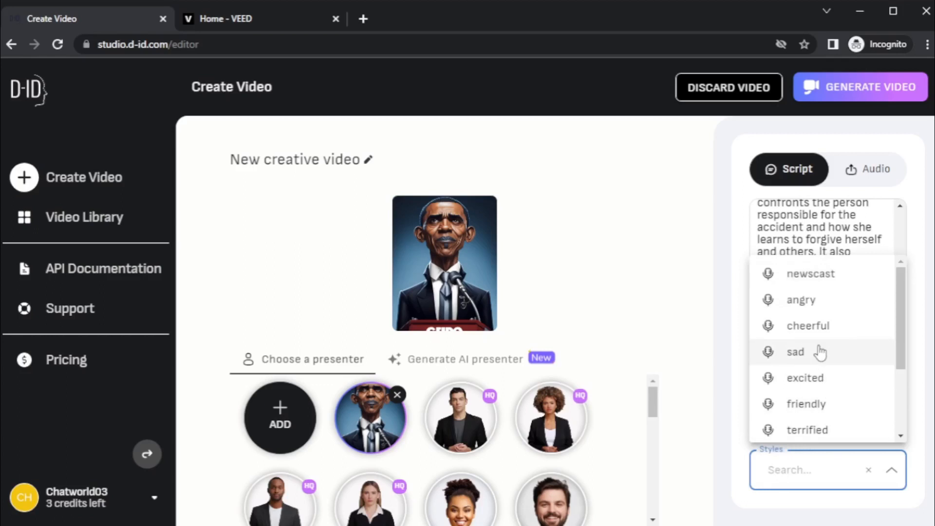
{"action": "scroll", "coordinate": [822, 353], "scroll_direction": "down", "scroll_amount": 3}
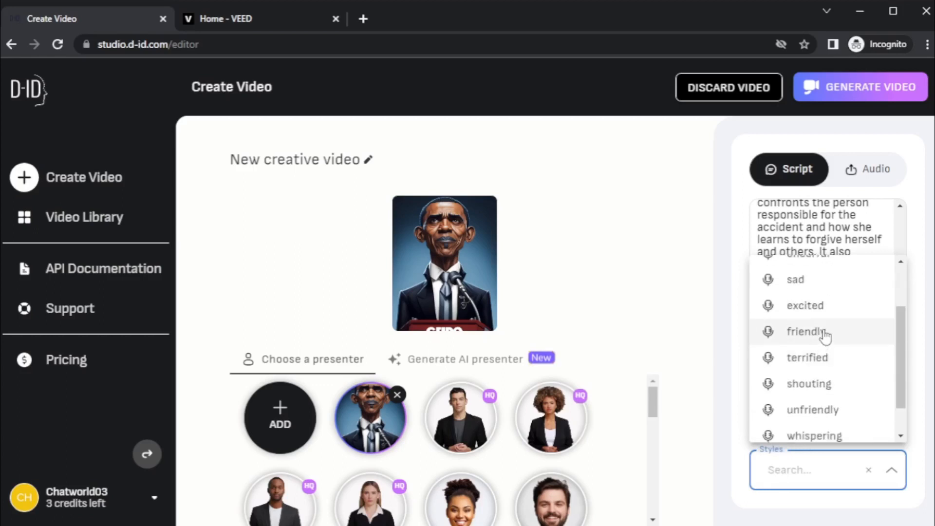
{"action": "left_click", "coordinate": [823, 331]}
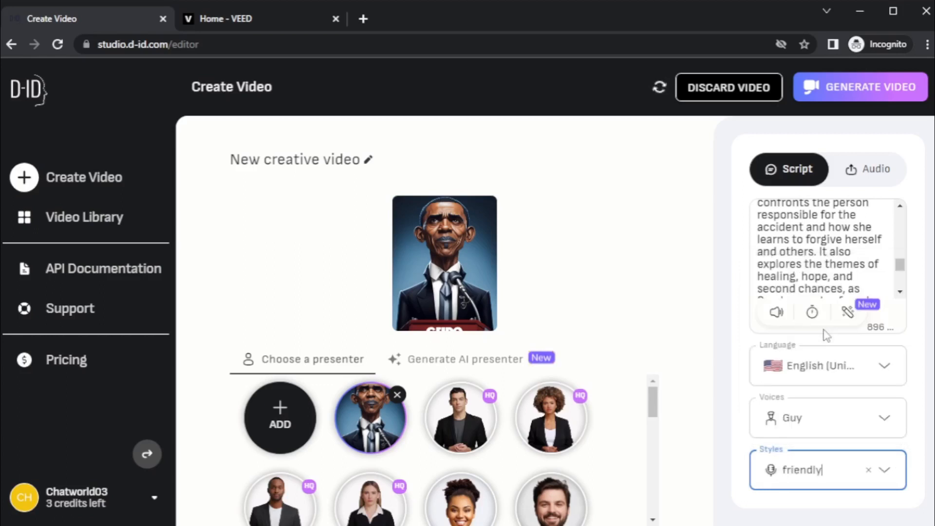
{"action": "left_click", "coordinate": [778, 313]}
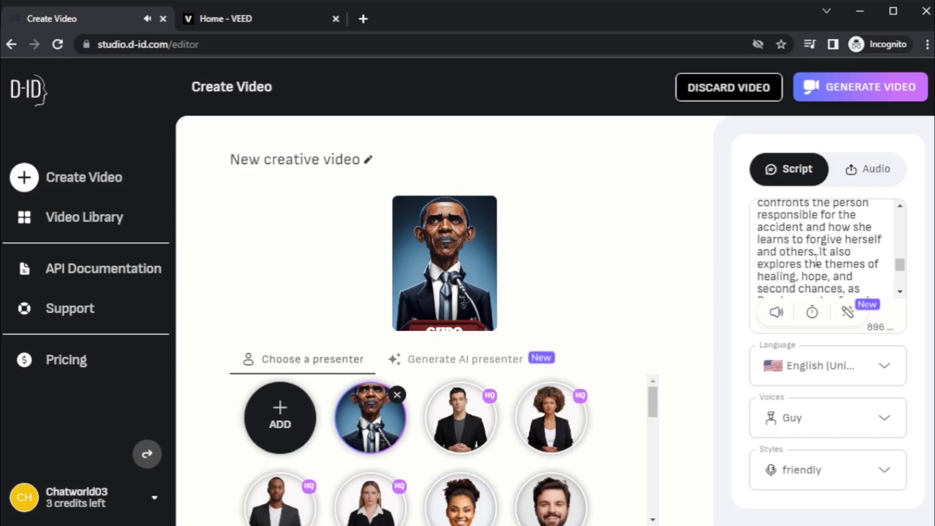
Step: Look back through the pasted script, check the option for uploading your own voice, and return to the script
{"action": "scroll", "coordinate": [804, 263], "scroll_direction": "up", "scroll_amount": 3}
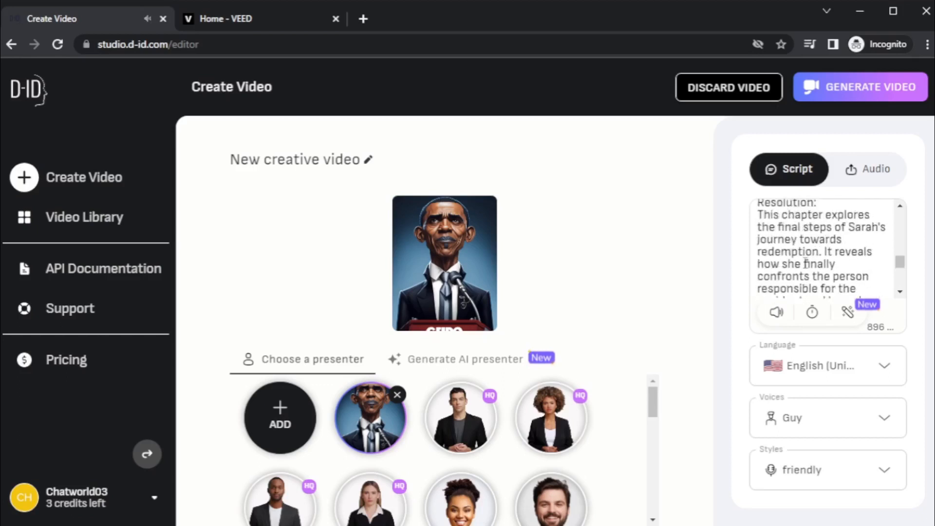
{"action": "scroll", "coordinate": [828, 229], "scroll_direction": "up", "scroll_amount": 5}
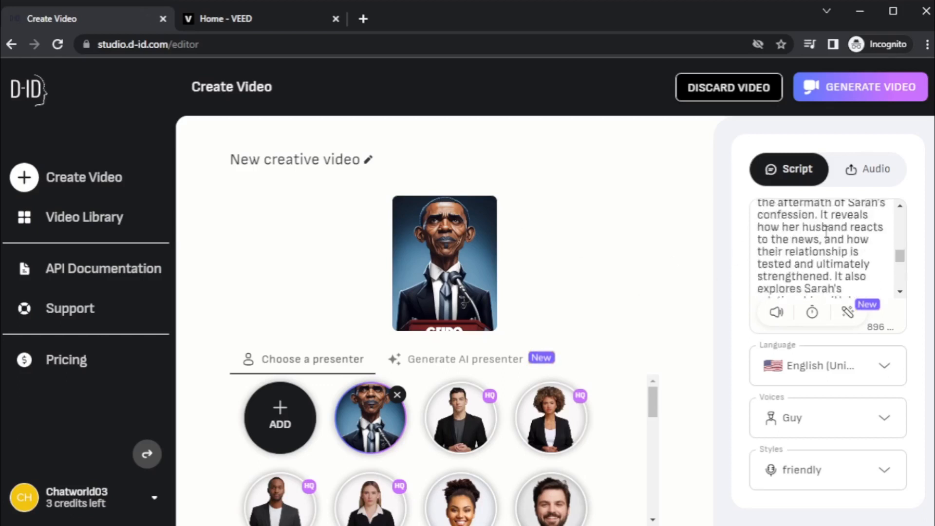
{"action": "left_click", "coordinate": [874, 168]}
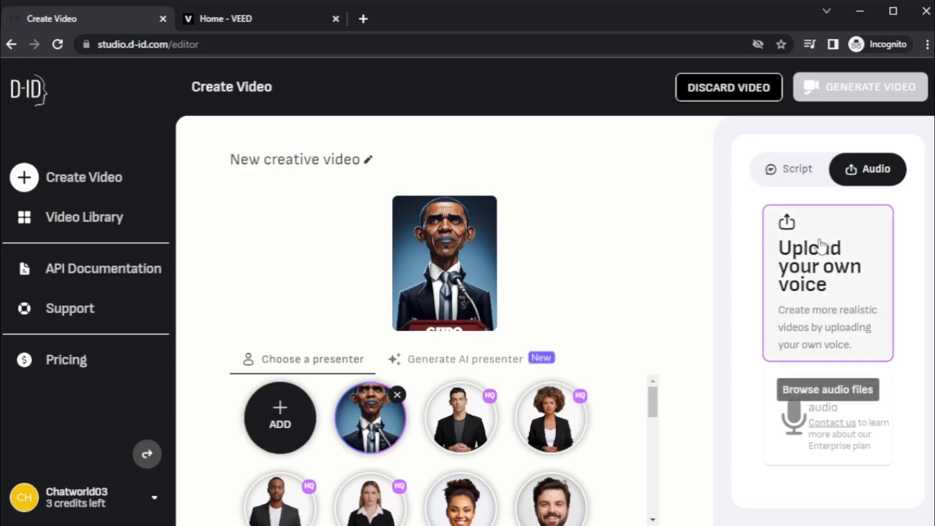
{"action": "left_click", "coordinate": [785, 183]}
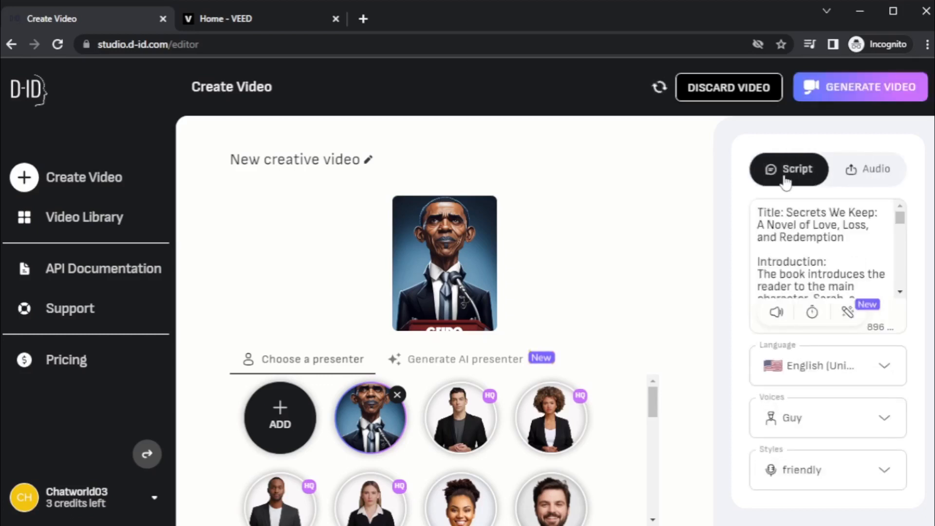
Step: Try to generate the talking-avatar video from the script and dismiss the upgrade offer
{"action": "left_click", "coordinate": [790, 245]}
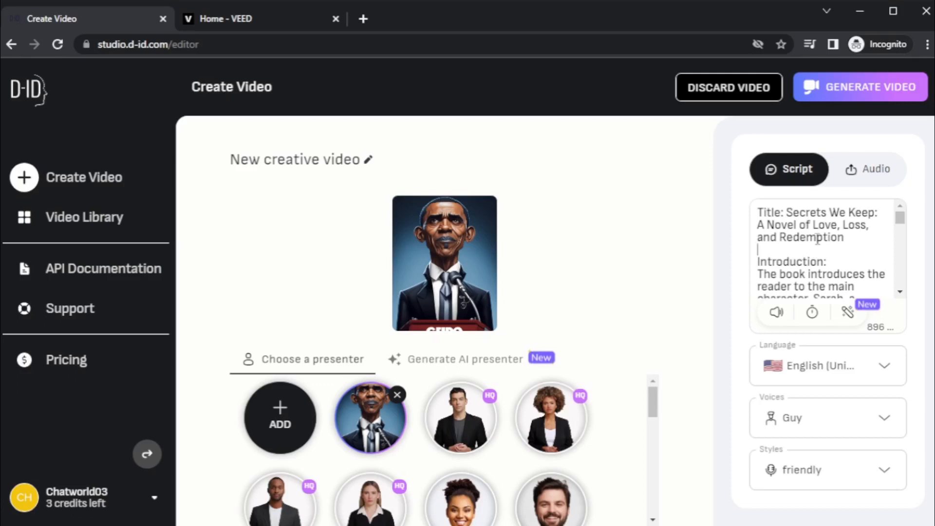
{"action": "left_click", "coordinate": [856, 94]}
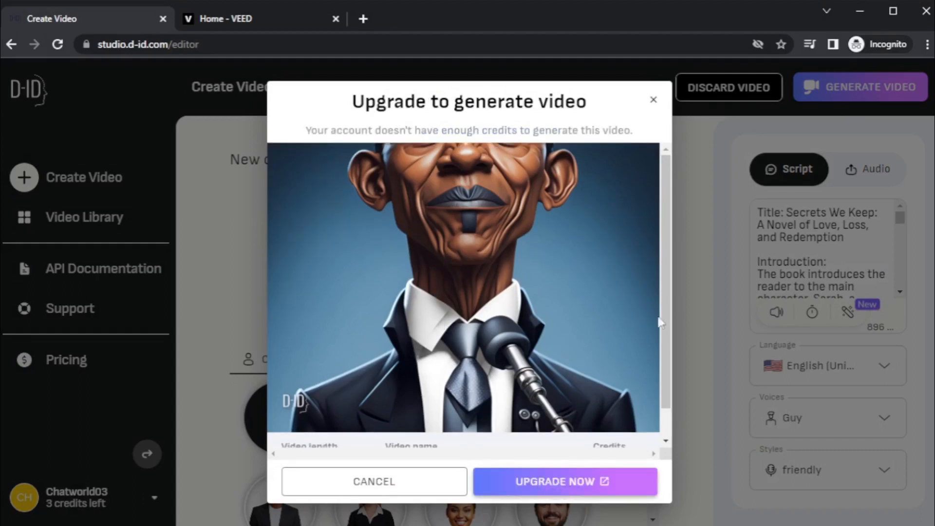
{"action": "left_click", "coordinate": [653, 100]}
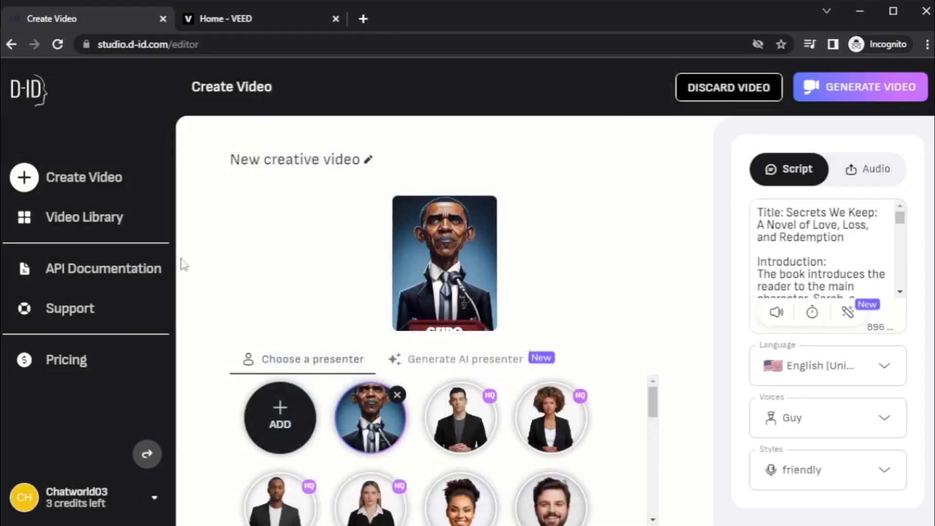
Step: Open the video library, play part of the finished New creative video with the caricature, and close it
{"action": "left_click", "coordinate": [83, 220]}
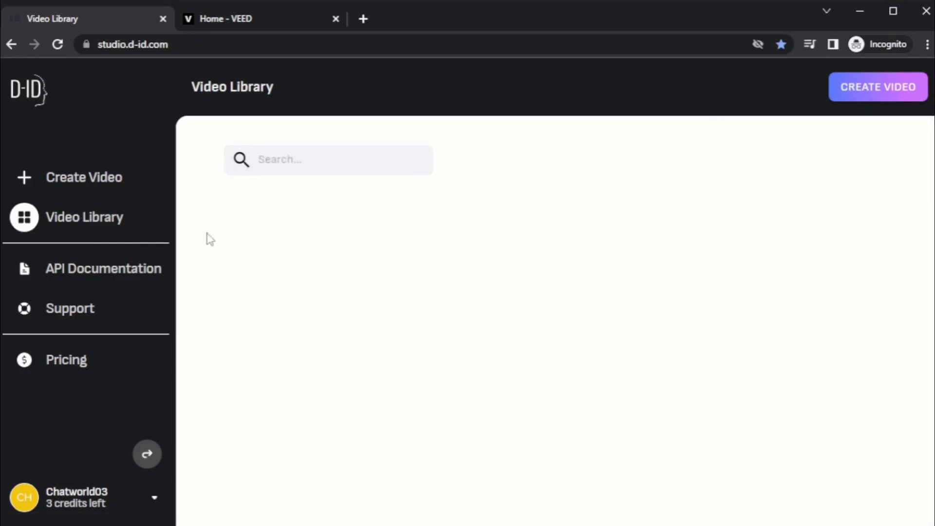
{"action": "mouse_move", "coordinate": [390, 258]}
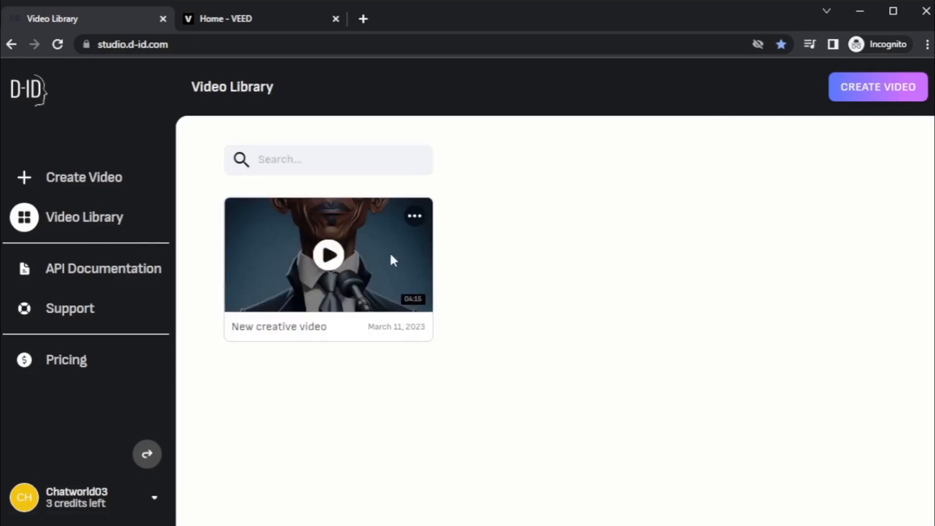
{"action": "left_click", "coordinate": [328, 255]}
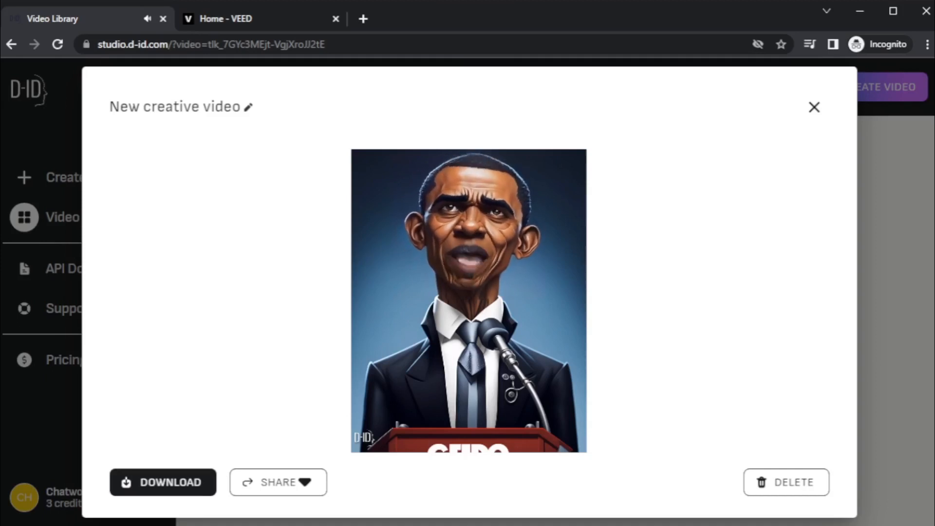
{"action": "left_click", "coordinate": [126, 416]}
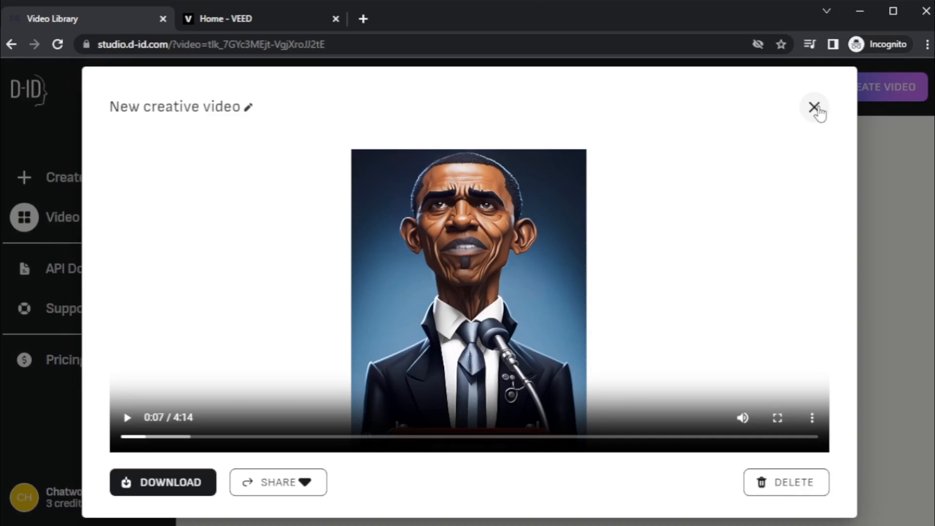
{"action": "left_click", "coordinate": [814, 107]}
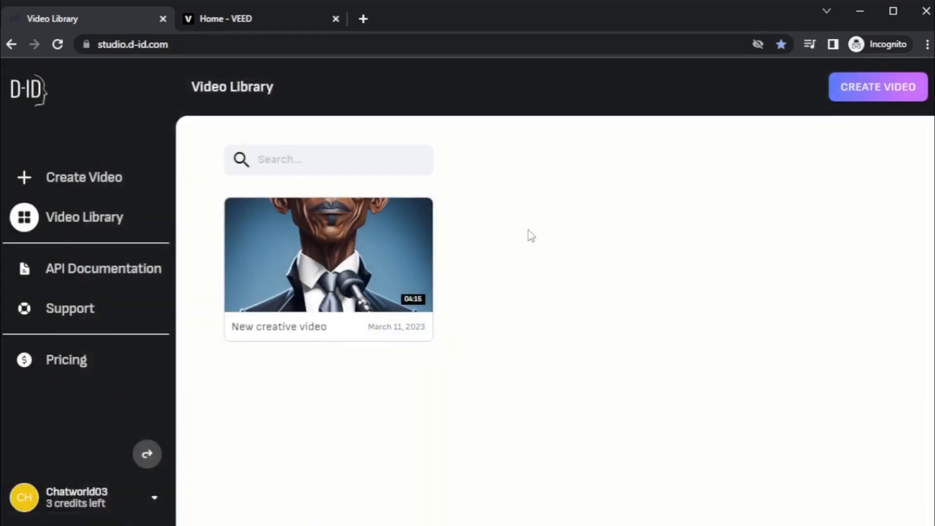
Step: Switch to the veed.io website in the regular browser window and highlight its address and headline
{"action": "key", "text": "alt+Tab"}
{"action": "left_click", "coordinate": [687, 18]}
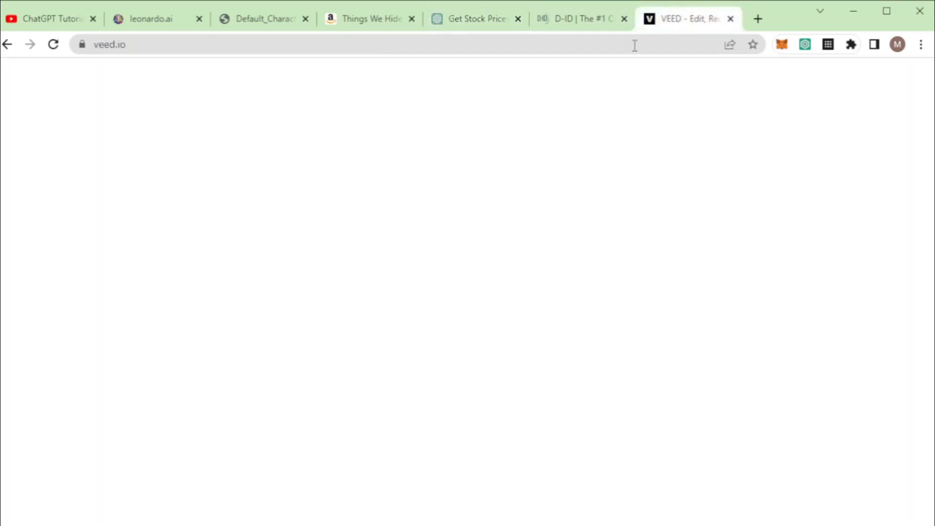
{"action": "left_click", "coordinate": [146, 44]}
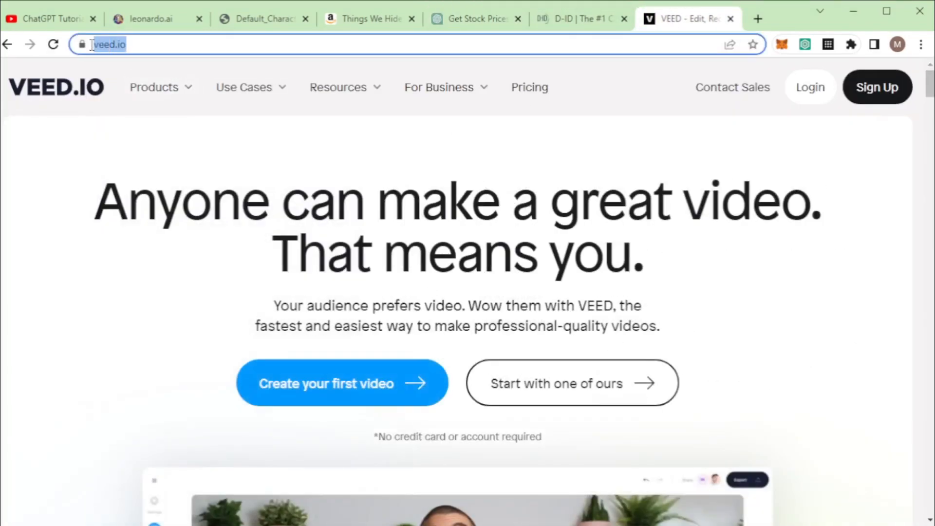
{"action": "left_click", "coordinate": [96, 198]}
{"action": "left_click_drag", "start_coordinate": [96, 197], "coordinate": [643, 248]}
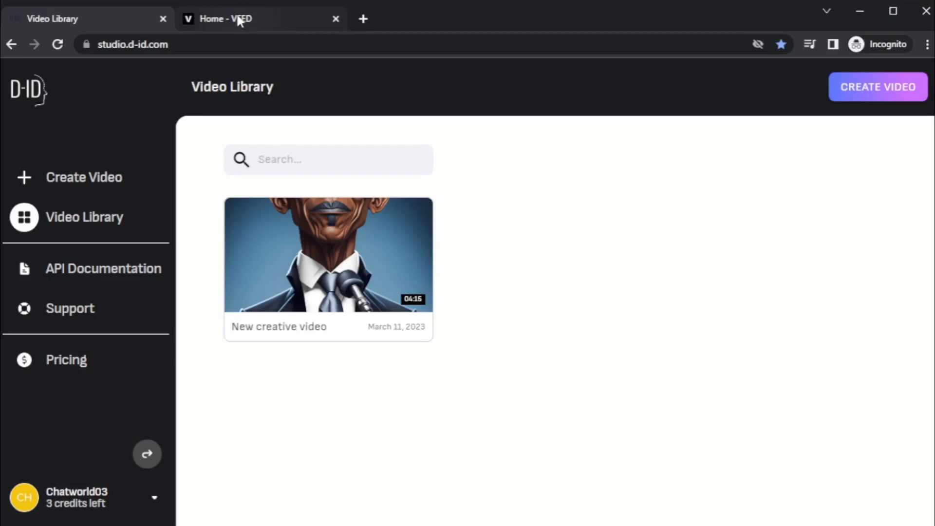
Step: Switch to the VEED dashboard in the incognito window and start a new video project
{"action": "left_click", "coordinate": [236, 14]}
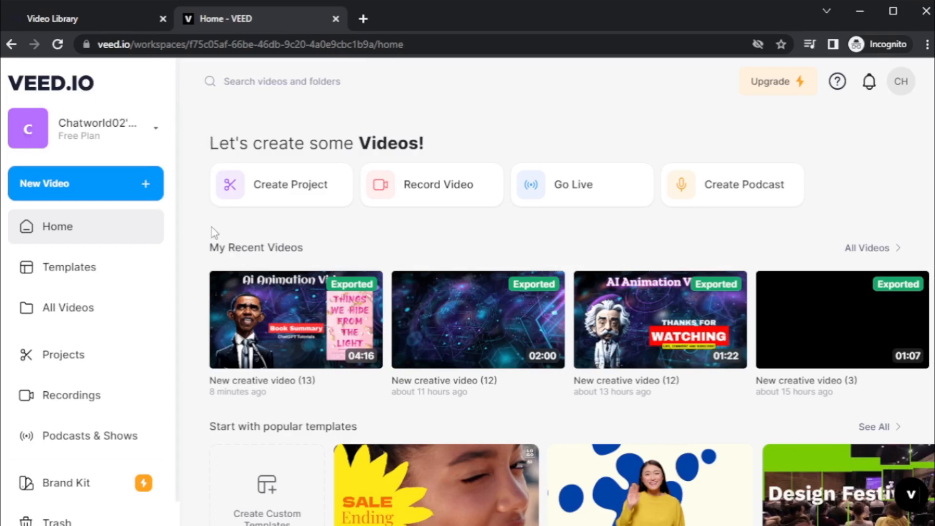
{"action": "left_click", "coordinate": [108, 187]}
{"action": "left_click", "coordinate": [89, 232]}
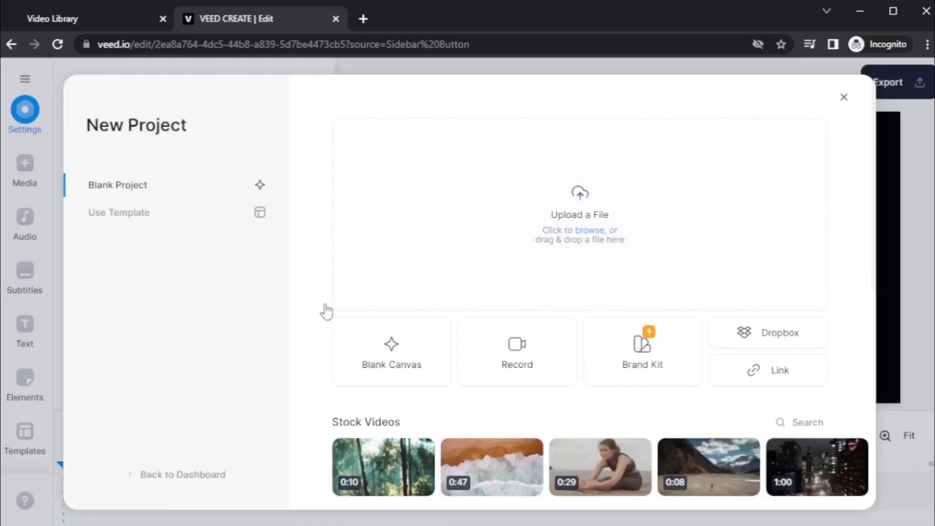
Step: Look through the suggested stock videos for the new project and open the complete stock video library
{"action": "scroll", "coordinate": [321, 334], "scroll_direction": "down", "scroll_amount": 2}
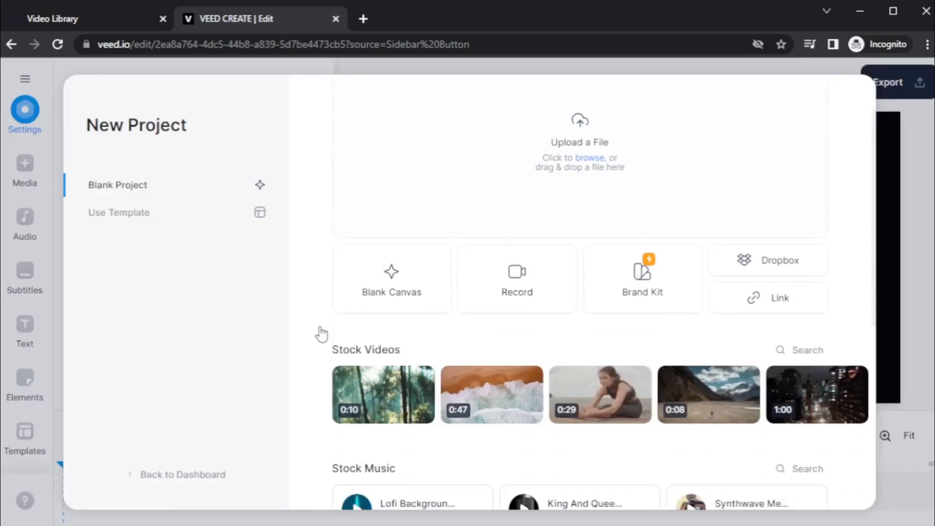
{"action": "scroll", "coordinate": [322, 334], "scroll_direction": "down", "scroll_amount": 2}
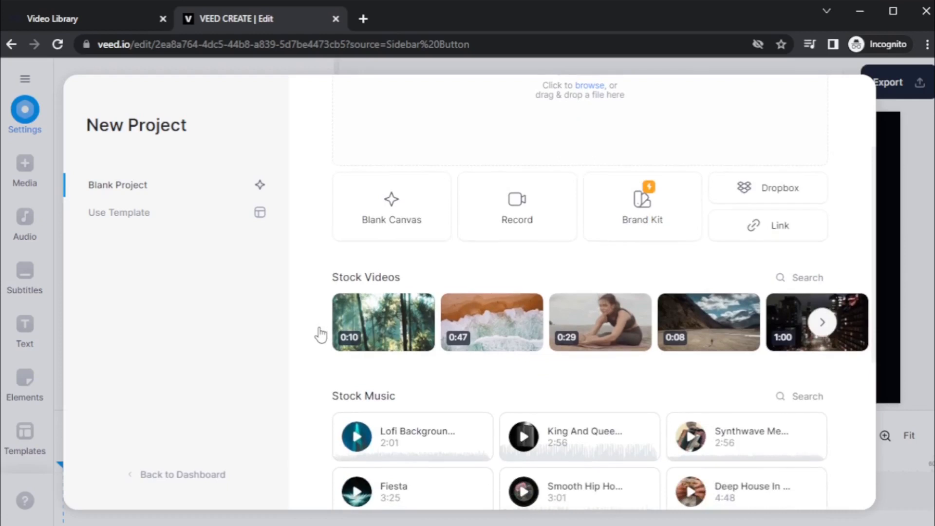
{"action": "left_click", "coordinate": [822, 324]}
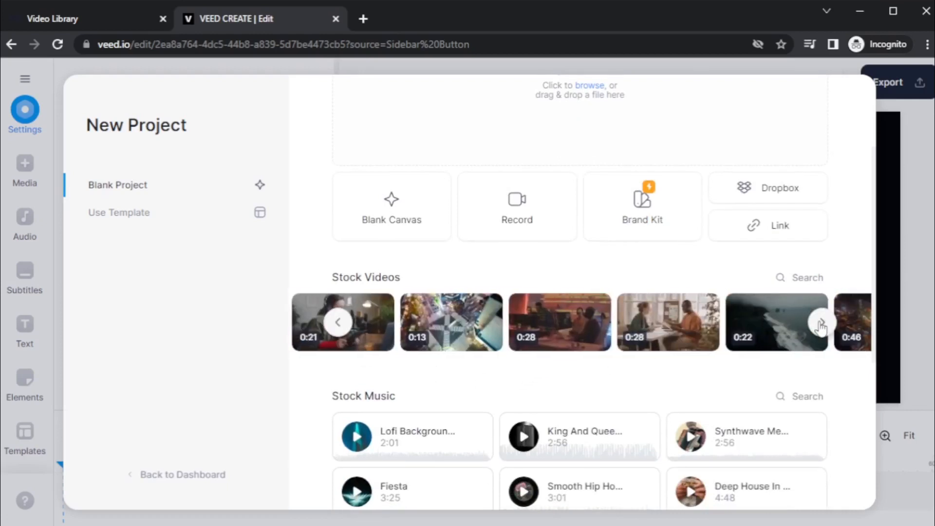
{"action": "left_click", "coordinate": [822, 324]}
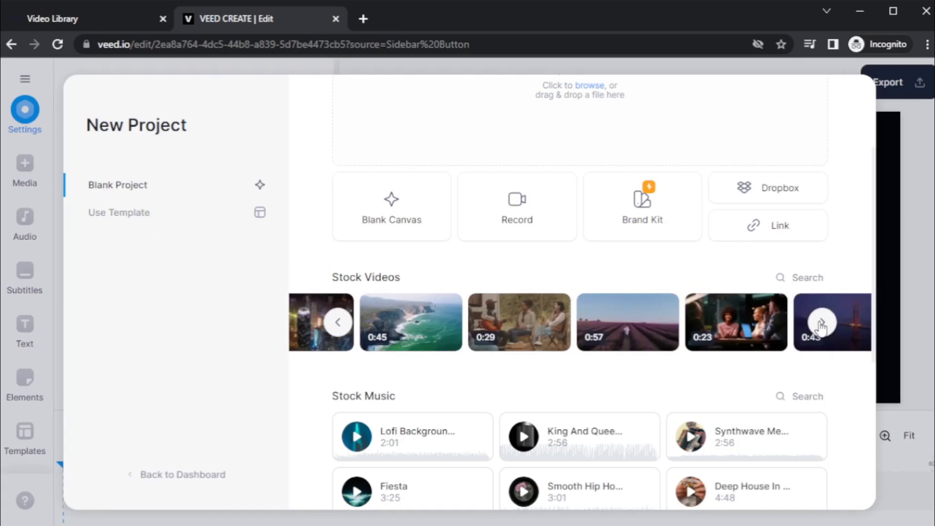
{"action": "left_click", "coordinate": [822, 324]}
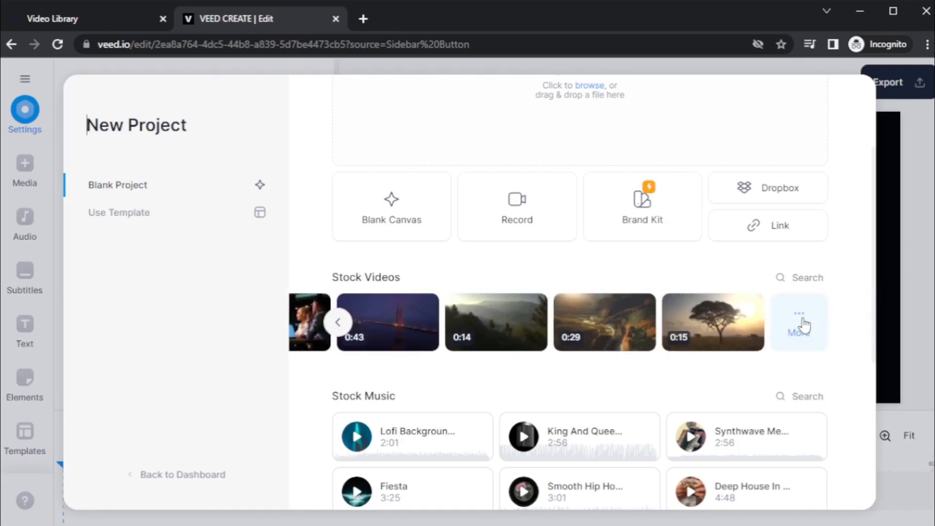
{"action": "left_click", "coordinate": [803, 324]}
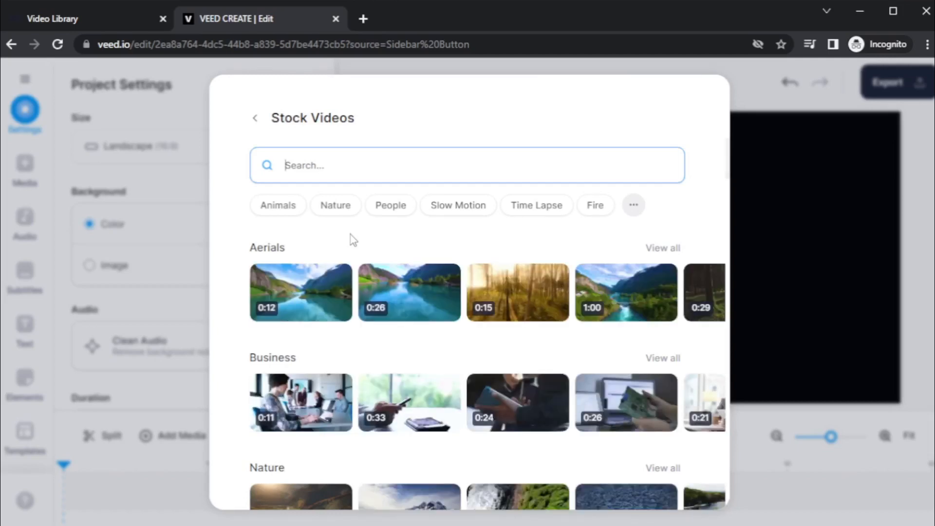
Step: Browse the stock video categories and add the first one-minute Technology clip to the project
{"action": "scroll", "coordinate": [482, 384], "scroll_direction": "down", "scroll_amount": 6}
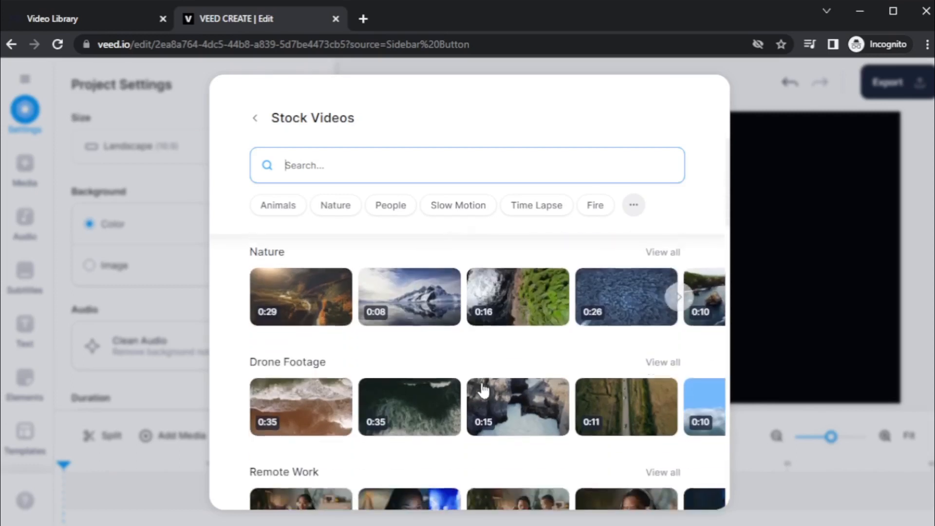
{"action": "scroll", "coordinate": [482, 384], "scroll_direction": "down", "scroll_amount": 4}
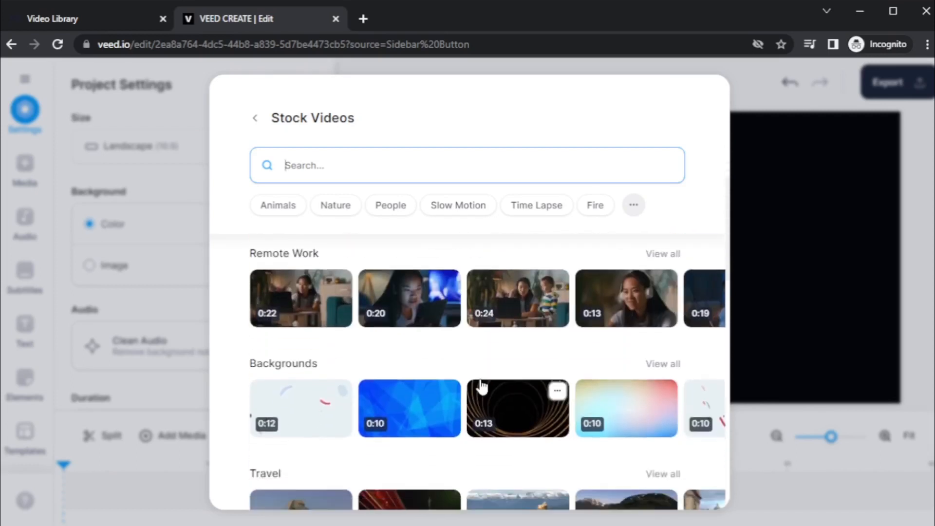
{"action": "scroll", "coordinate": [482, 385], "scroll_direction": "down", "scroll_amount": 5}
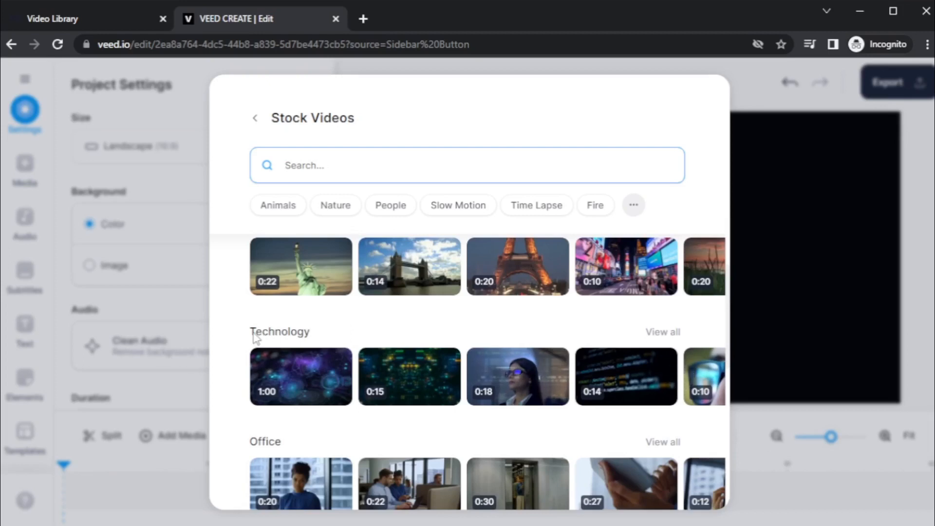
{"action": "left_click", "coordinate": [305, 379]}
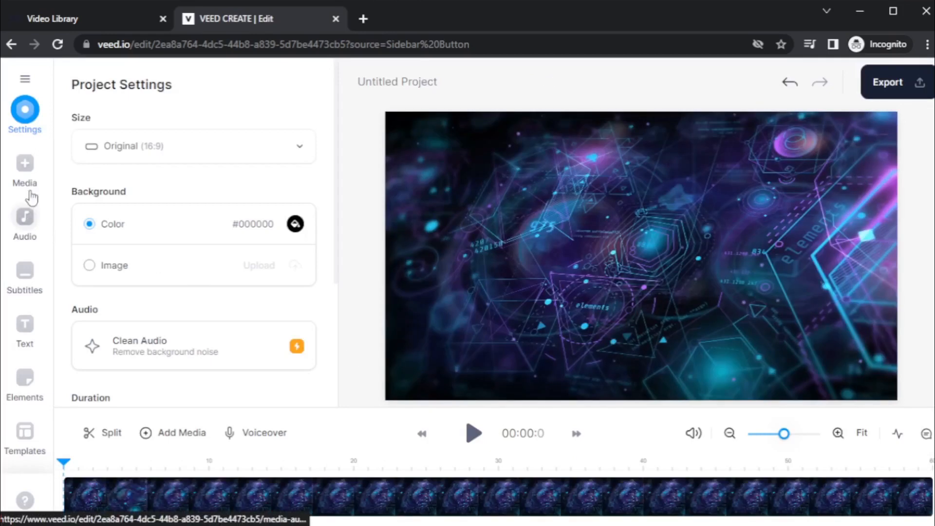
Step: Upload the caricature avatar file New creative video (13) from the New folder directory into the project
{"action": "left_click", "coordinate": [26, 165]}
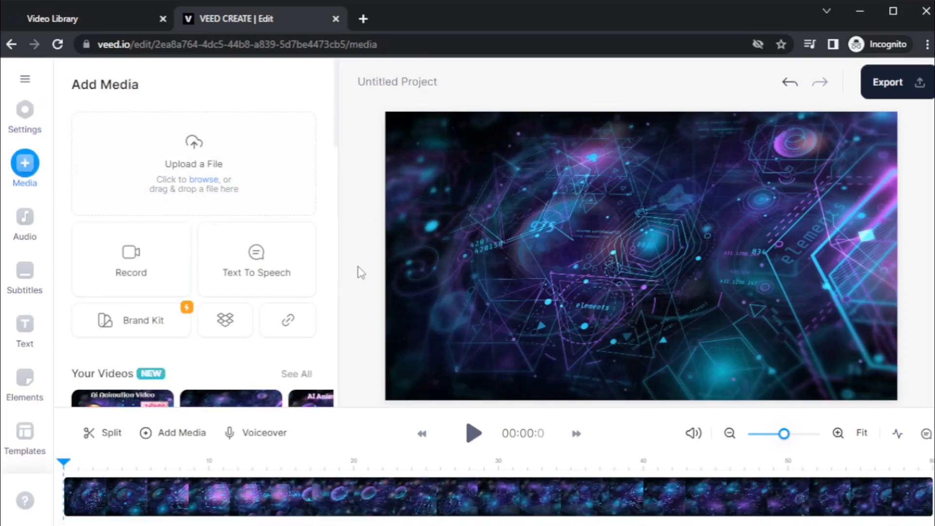
{"action": "left_click", "coordinate": [175, 173]}
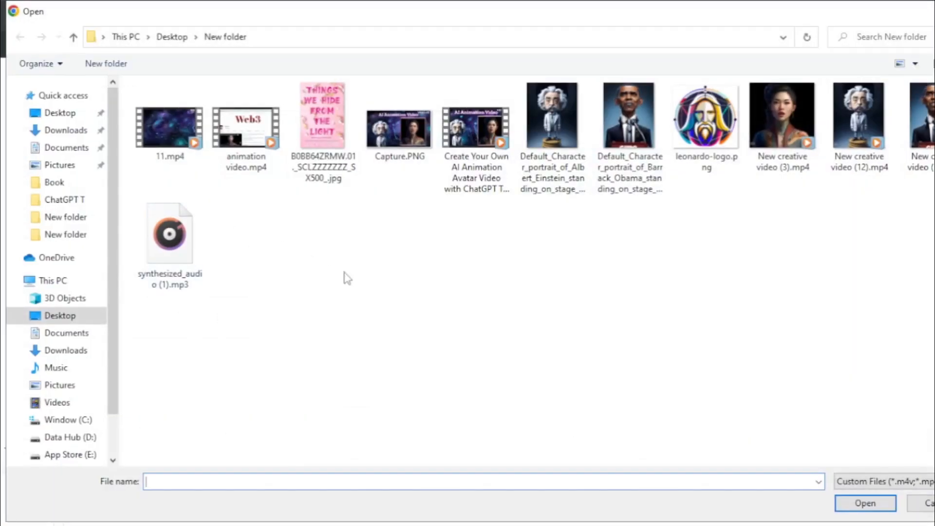
{"action": "double_click", "coordinate": [925, 121]}
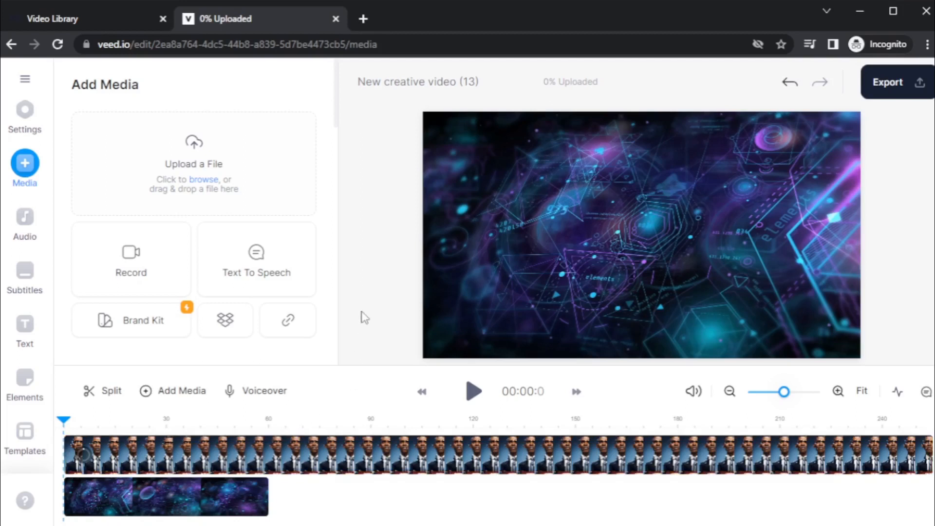
Step: Select the uploaded avatar clip, look through its video editing options and play it briefly
{"action": "left_click", "coordinate": [317, 450]}
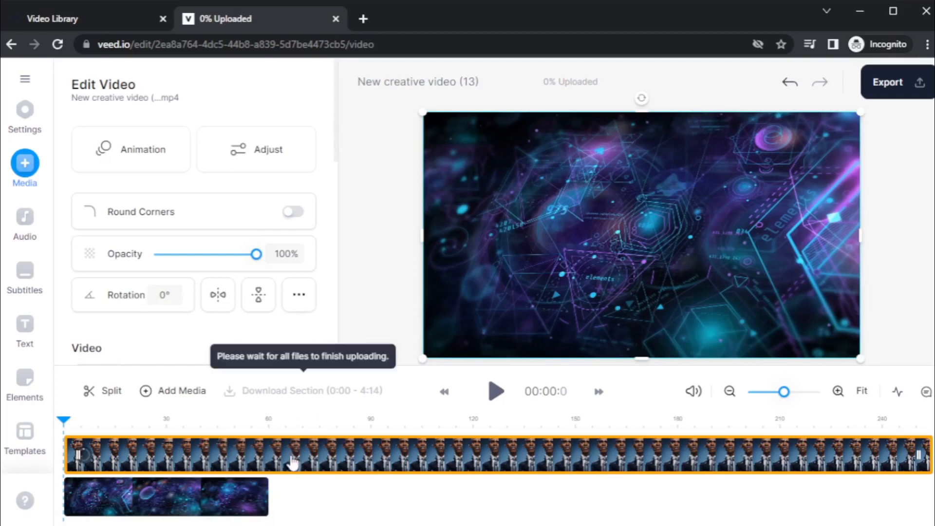
{"action": "scroll", "coordinate": [307, 336], "scroll_direction": "down", "scroll_amount": 3}
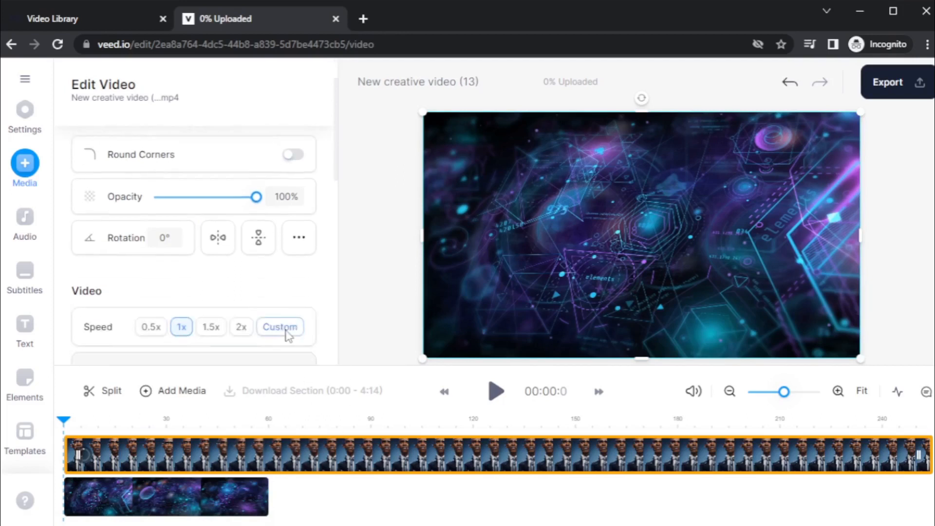
{"action": "scroll", "coordinate": [233, 294], "scroll_direction": "down", "scroll_amount": 2}
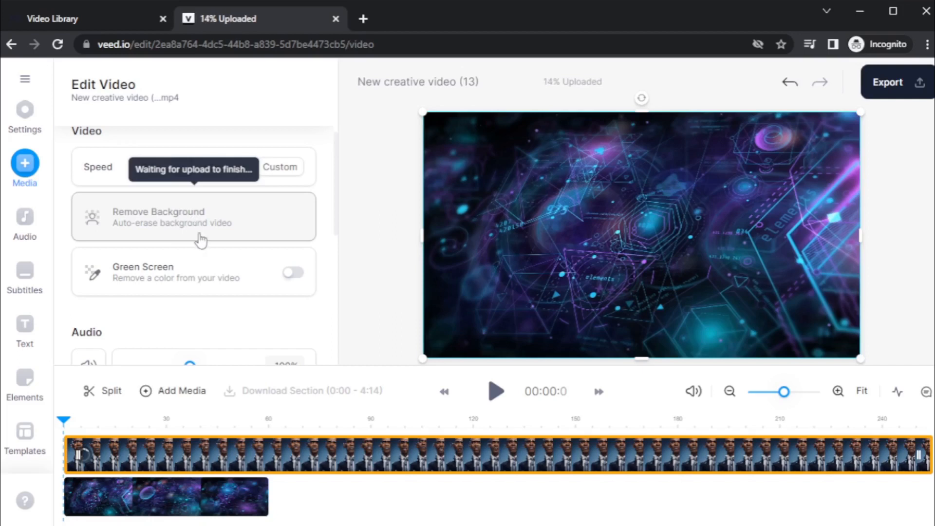
{"action": "left_click", "coordinate": [496, 391]}
{"action": "left_click", "coordinate": [495, 392]}
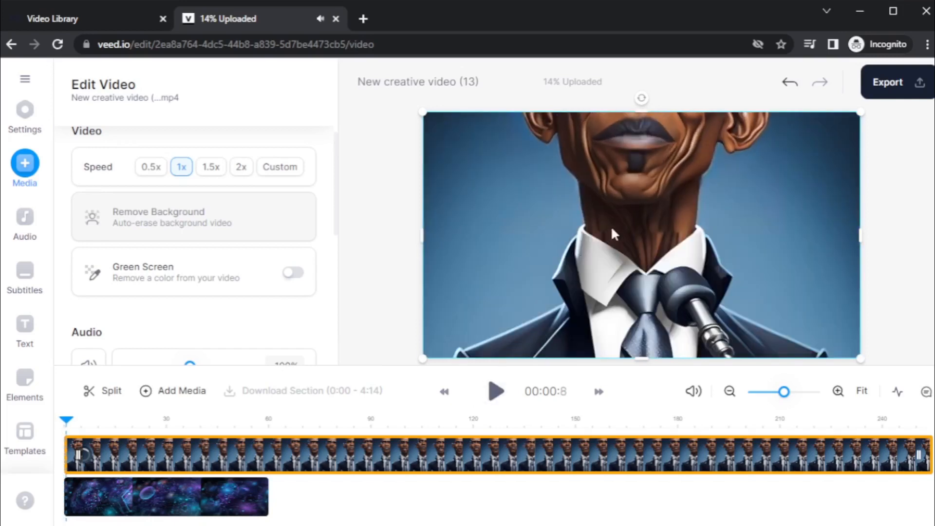
Step: Shrink the avatar video and place it in the lower-left corner of the frame, over the technology background
{"action": "left_click_drag", "start_coordinate": [614, 213], "coordinate": [600, 271]}
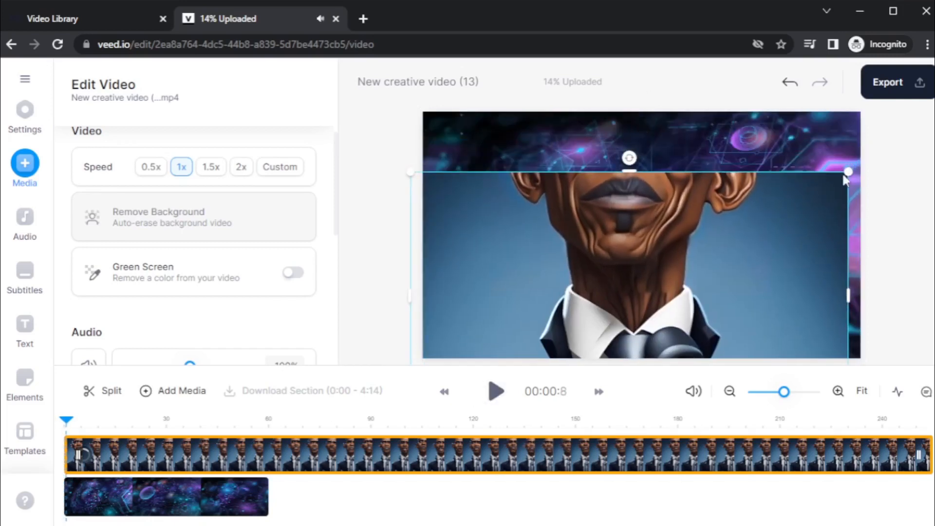
{"action": "left_click_drag", "start_coordinate": [787, 195], "coordinate": [517, 124]}
{"action": "left_click_drag", "start_coordinate": [515, 218], "coordinate": [541, 217]}
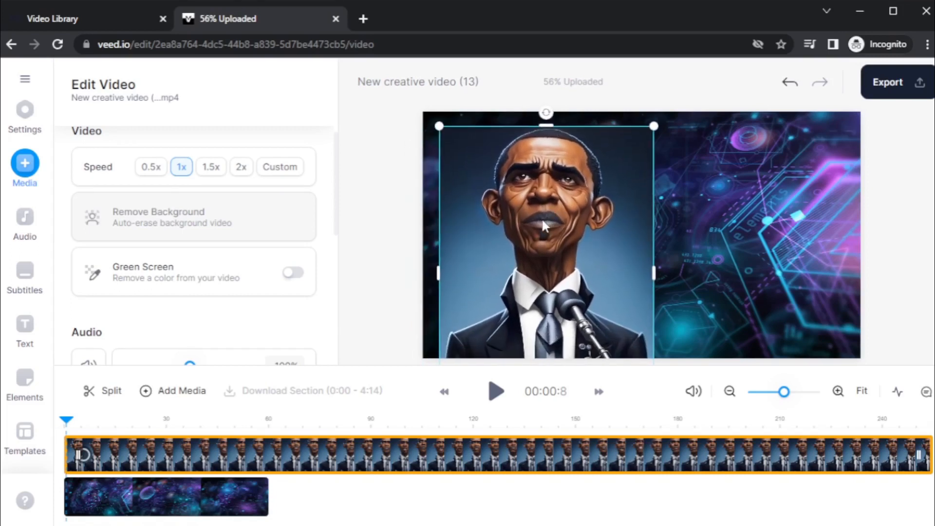
{"action": "left_click_drag", "start_coordinate": [647, 129], "coordinate": [610, 180]}
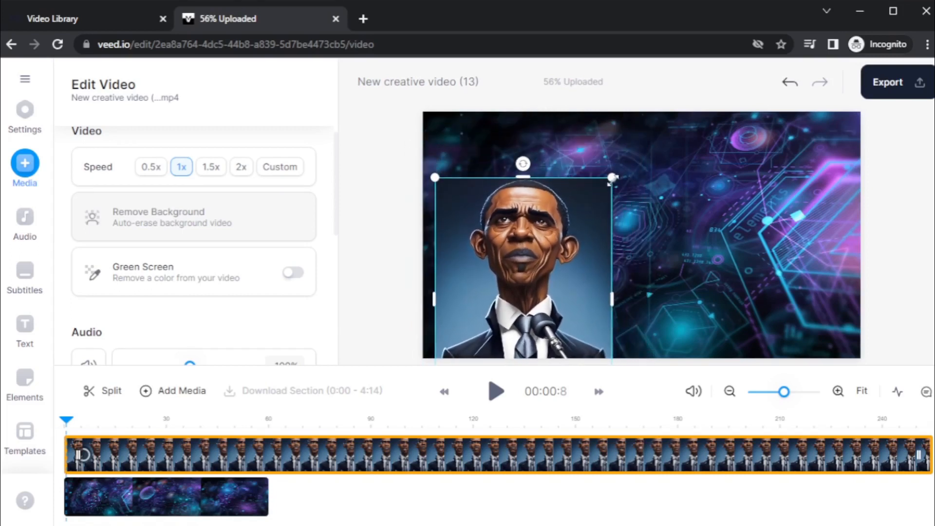
{"action": "left_click_drag", "start_coordinate": [524, 178], "coordinate": [524, 168]}
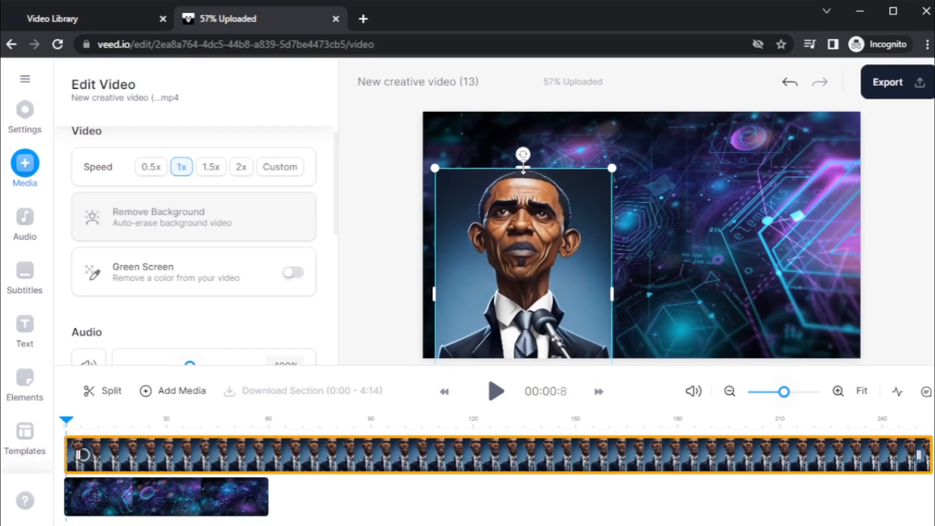
{"action": "left_click_drag", "start_coordinate": [492, 247], "coordinate": [487, 246]}
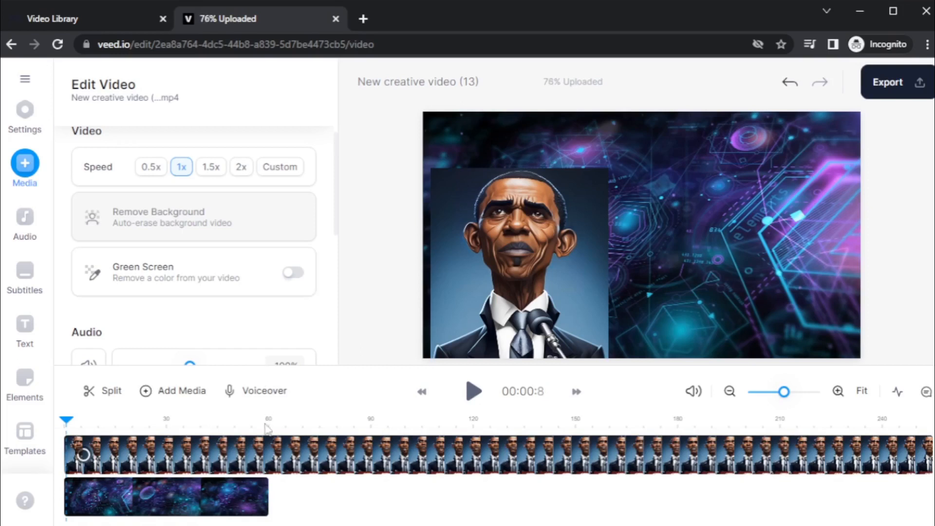
Step: Duplicate the one-minute technology background clip and place the copy right after it, from 1:00 to 2:00
{"action": "scroll", "coordinate": [181, 234], "scroll_direction": "up", "scroll_amount": 2}
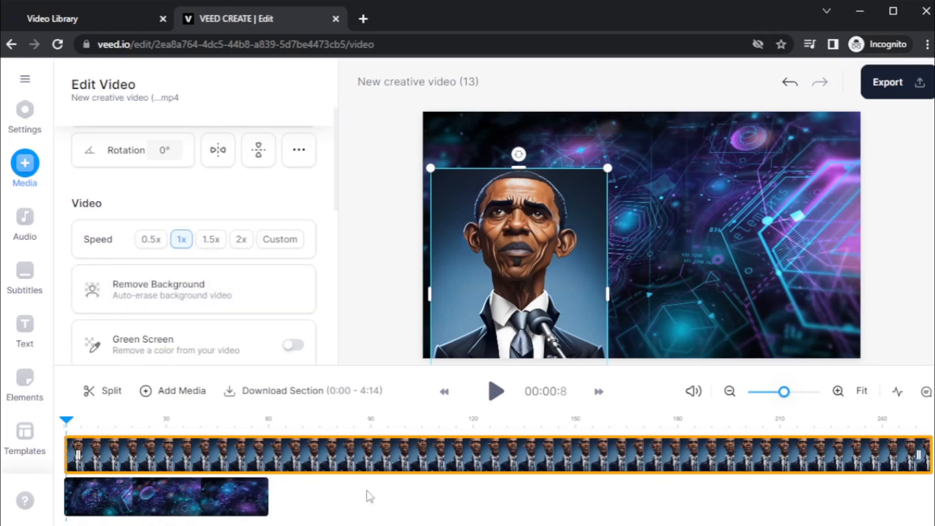
{"action": "left_click", "coordinate": [226, 502]}
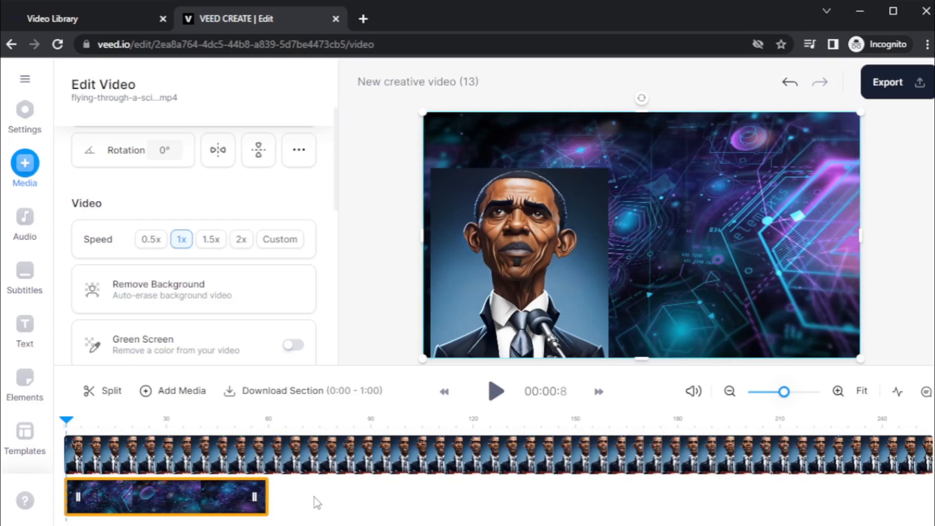
{"action": "left_click", "coordinate": [354, 496]}
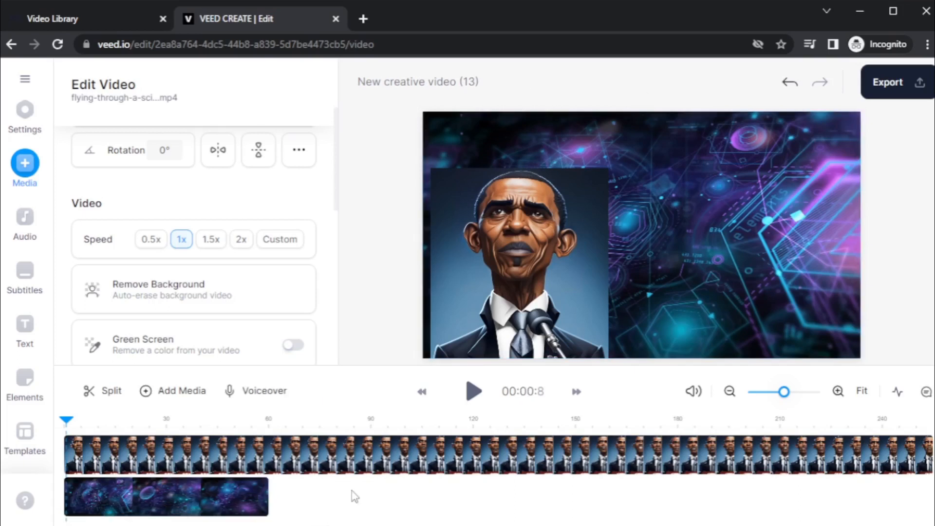
{"action": "key", "text": "ctrl+v"}
{"action": "left_click_drag", "start_coordinate": [188, 417], "coordinate": [387, 502]}
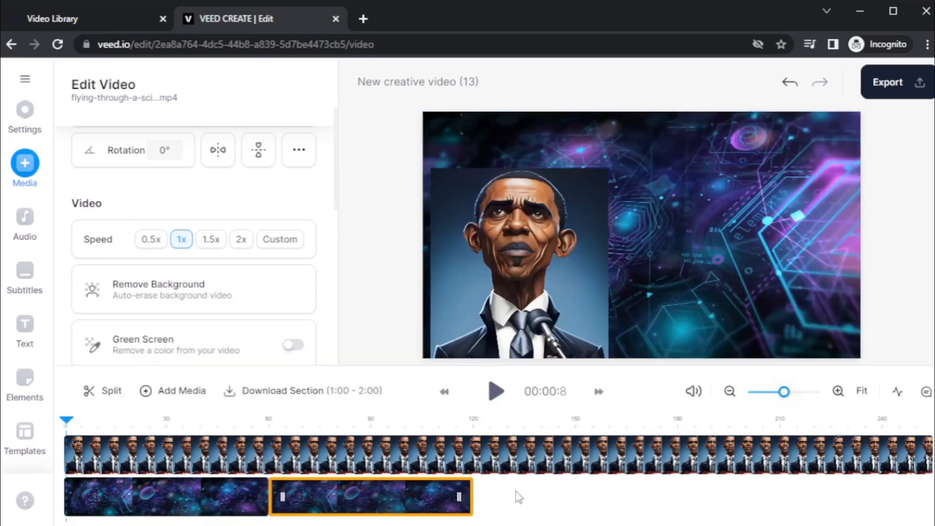
Step: Add two more copies of the background clip end to end on the same track, covering 2:00 to 4:00
{"action": "left_click", "coordinate": [483, 503]}
{"action": "key", "text": "ctrl+v"}
{"action": "left_click_drag", "start_coordinate": [192, 409], "coordinate": [560, 495]}
{"action": "left_click", "coordinate": [376, 492], "text": "shift"}
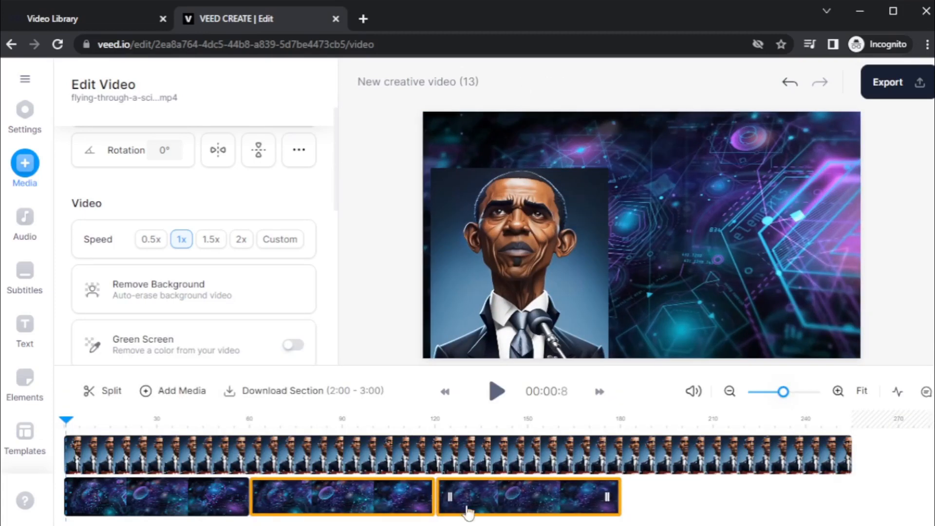
{"action": "left_click", "coordinate": [649, 503]}
{"action": "key", "text": "ctrl+v"}
{"action": "left_click_drag", "start_coordinate": [178, 418], "coordinate": [731, 505]}
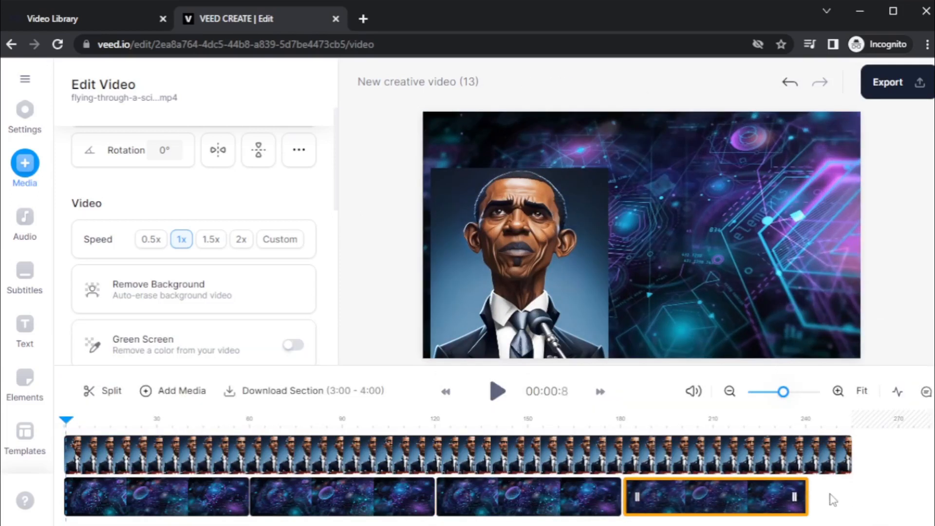
Step: Remove the background from the avatar video with Remove Background
{"action": "left_click", "coordinate": [476, 307]}
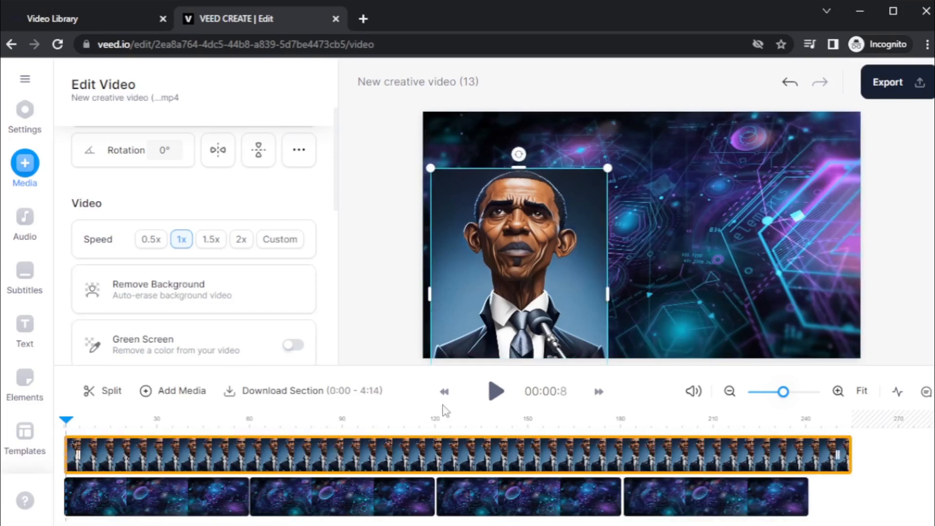
{"action": "left_click", "coordinate": [194, 293]}
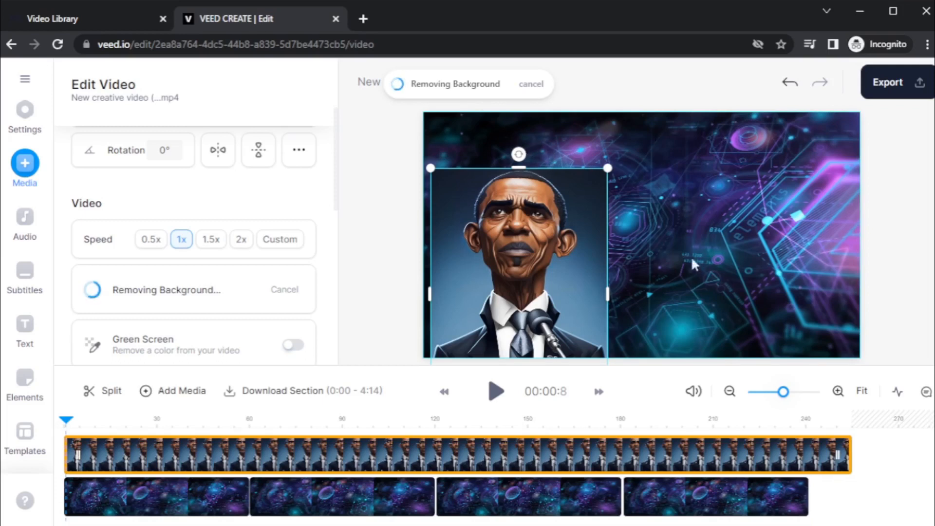
{"action": "left_click", "coordinate": [385, 212]}
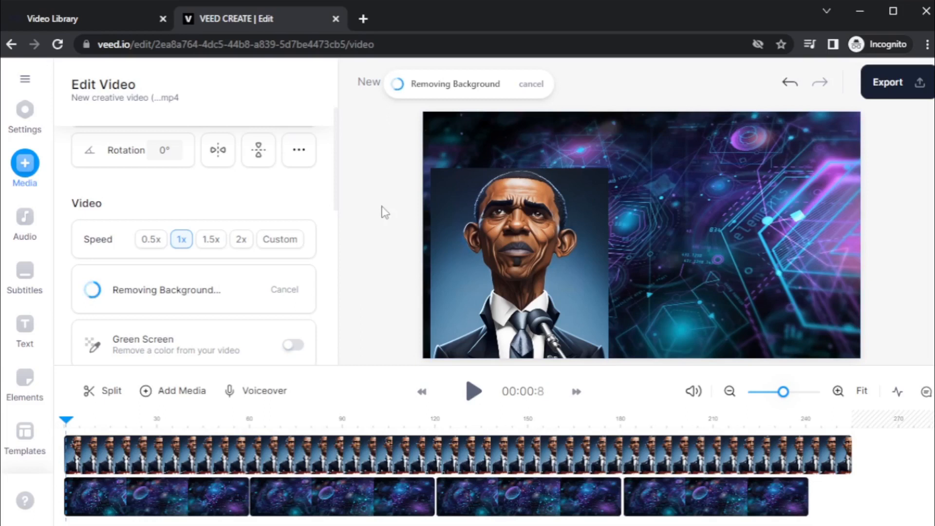
Step: Add a Headline Title text at the top centre of the frame and change its wording to "AI Animation Video"
{"action": "scroll", "coordinate": [66, 287], "scroll_direction": "up", "scroll_amount": 3}
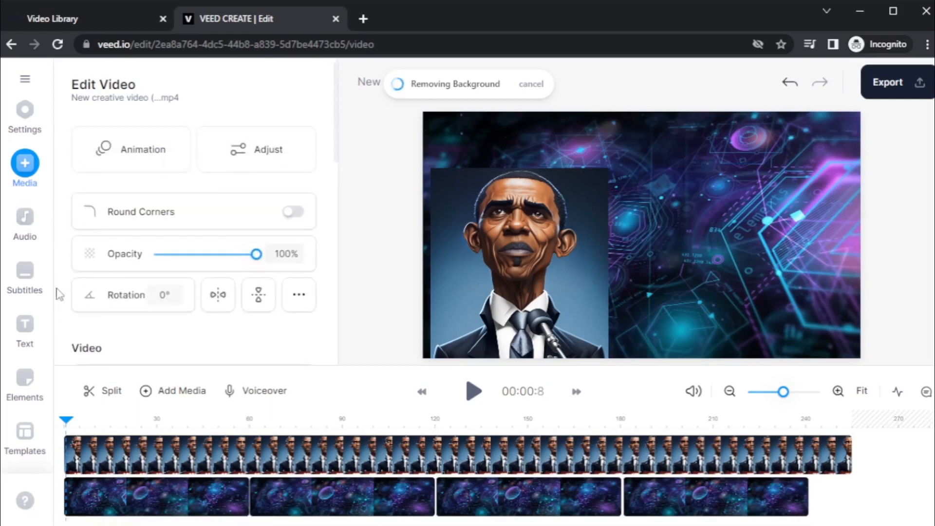
{"action": "left_click", "coordinate": [46, 329]}
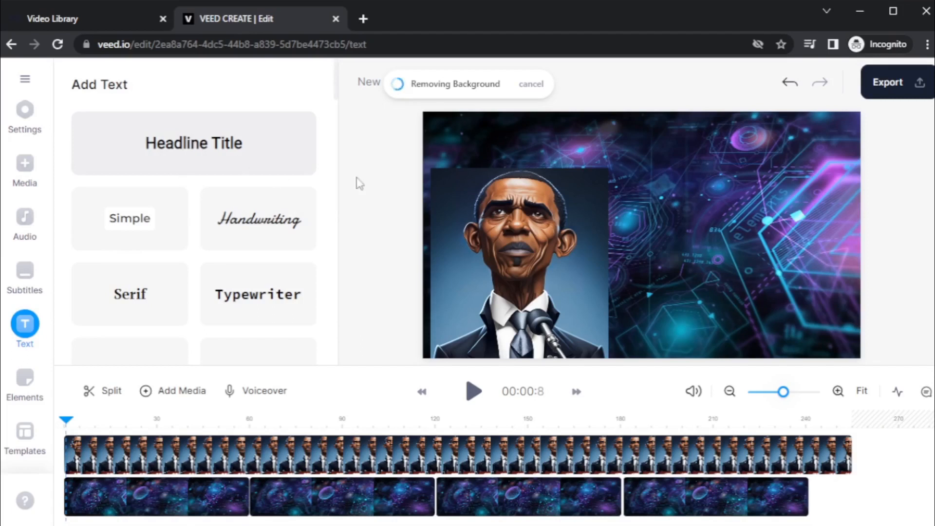
{"action": "left_click", "coordinate": [193, 143]}
{"action": "left_click_drag", "start_coordinate": [641, 215], "coordinate": [642, 136]}
{"action": "left_click_drag", "start_coordinate": [196, 135], "coordinate": [91, 144]}
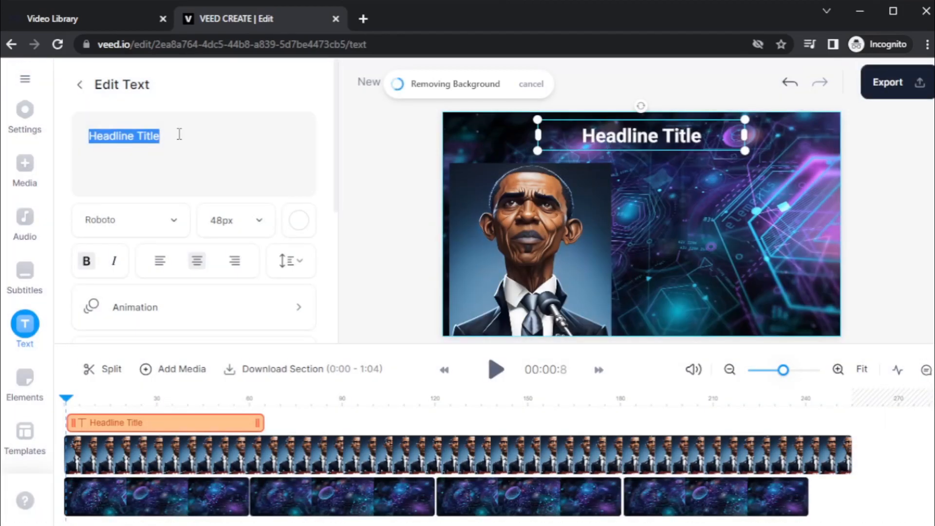
{"action": "type", "text": "Ai"}
{"action": "key", "text": "BackSpace"}
{"action": "type", "text": "I Animation Video"}
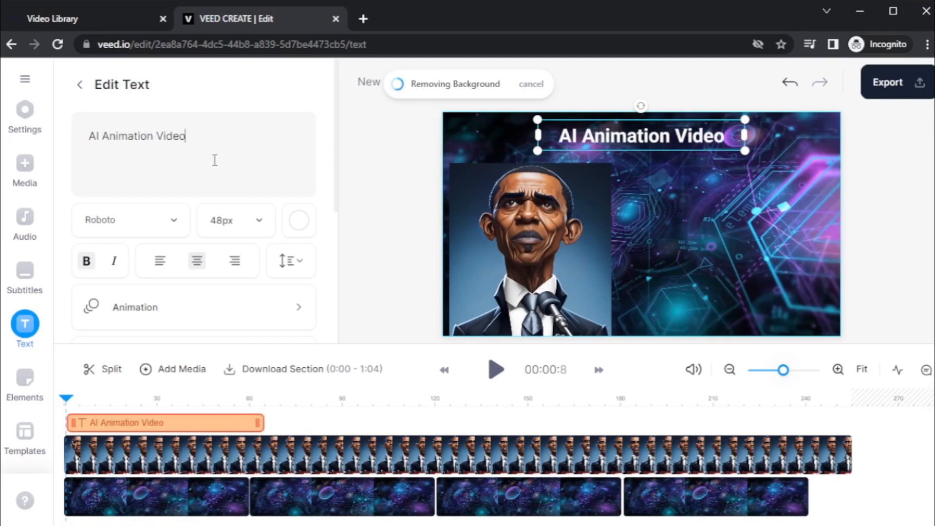
Step: Make the title italic at 60px, then widen its text box to fit one line and centre it near the top
{"action": "left_click", "coordinate": [114, 265]}
{"action": "left_click", "coordinate": [239, 225]}
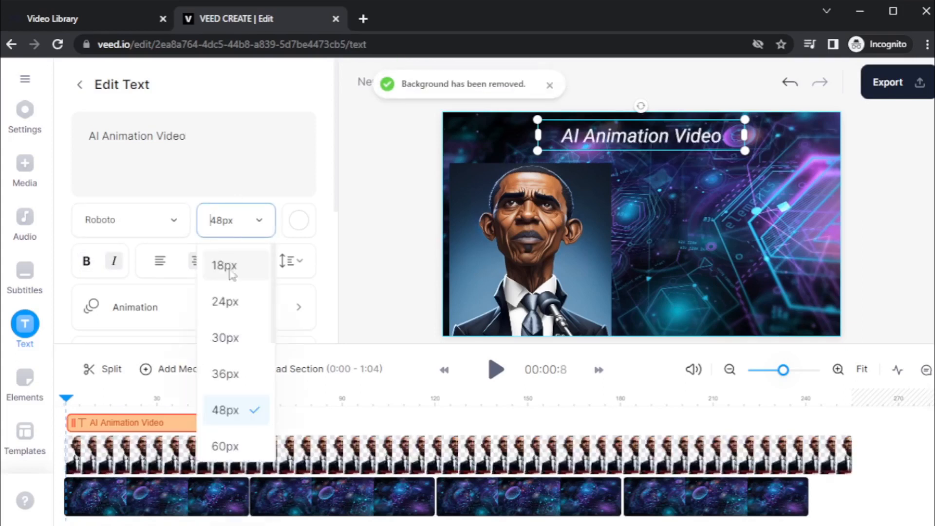
{"action": "left_click", "coordinate": [226, 445]}
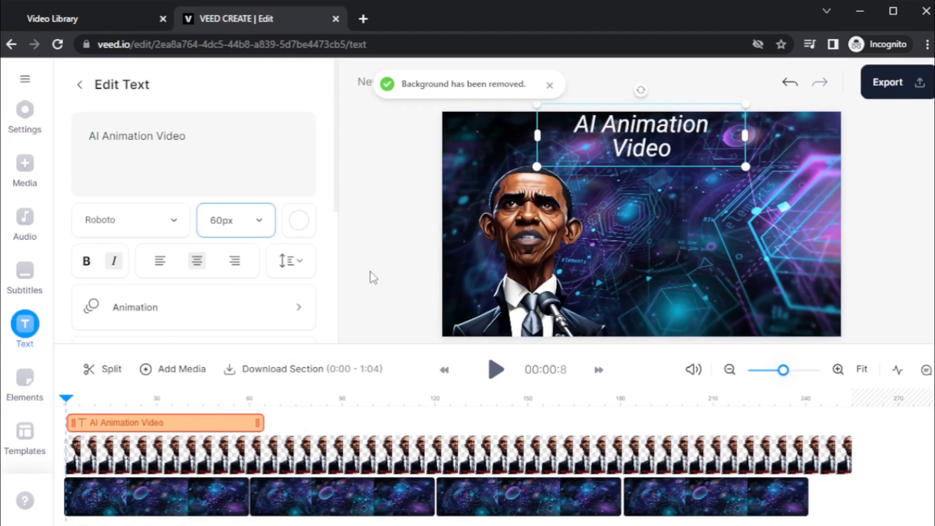
{"action": "left_click_drag", "start_coordinate": [745, 135], "coordinate": [820, 135]}
{"action": "left_click_drag", "start_coordinate": [603, 148], "coordinate": [576, 145]}
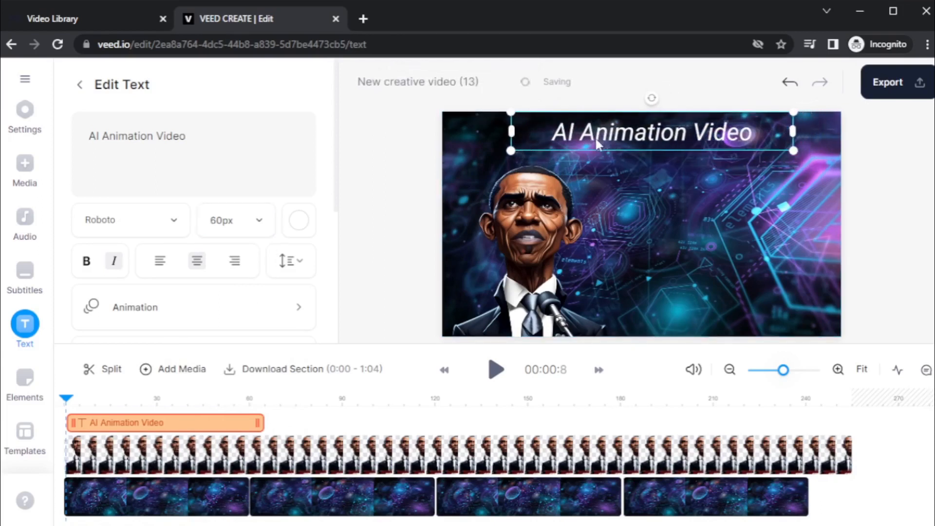
Step: Switch the title from italic to bold and set its text colour to #fdfdfd
{"action": "left_click", "coordinate": [113, 261]}
{"action": "left_click", "coordinate": [91, 265]}
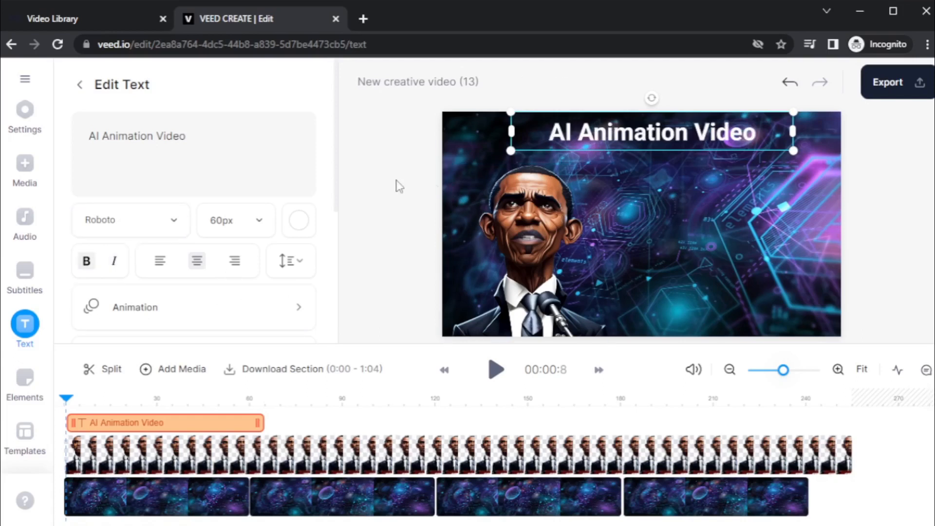
{"action": "left_click", "coordinate": [299, 220]}
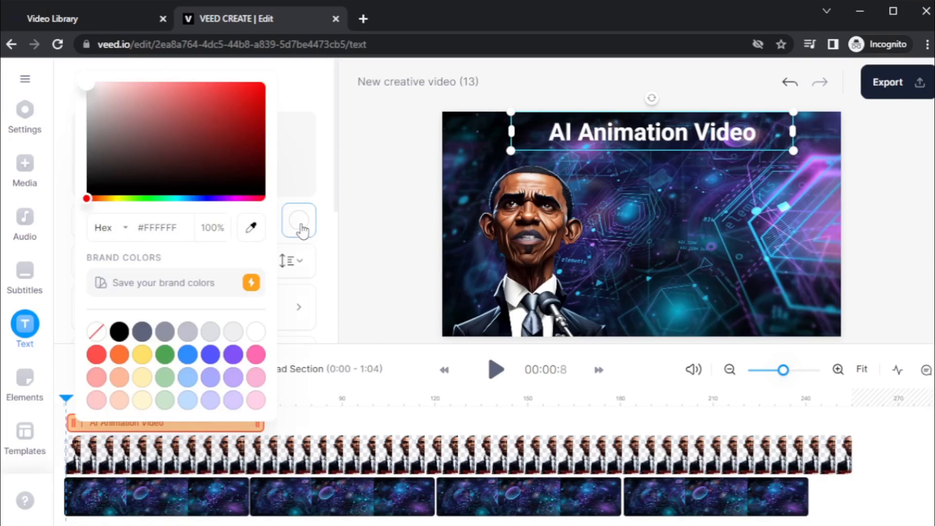
{"action": "mouse_move", "coordinate": [184, 143]}
{"action": "left_mouse_down"}
{"action": "mouse_move", "coordinate": [222, 121]}
{"action": "mouse_move", "coordinate": [236, 85]}
{"action": "mouse_move", "coordinate": [250, 84]}
{"action": "mouse_move", "coordinate": [138, 97]}
{"action": "mouse_move", "coordinate": [87, 84]}
{"action": "left_mouse_up"}
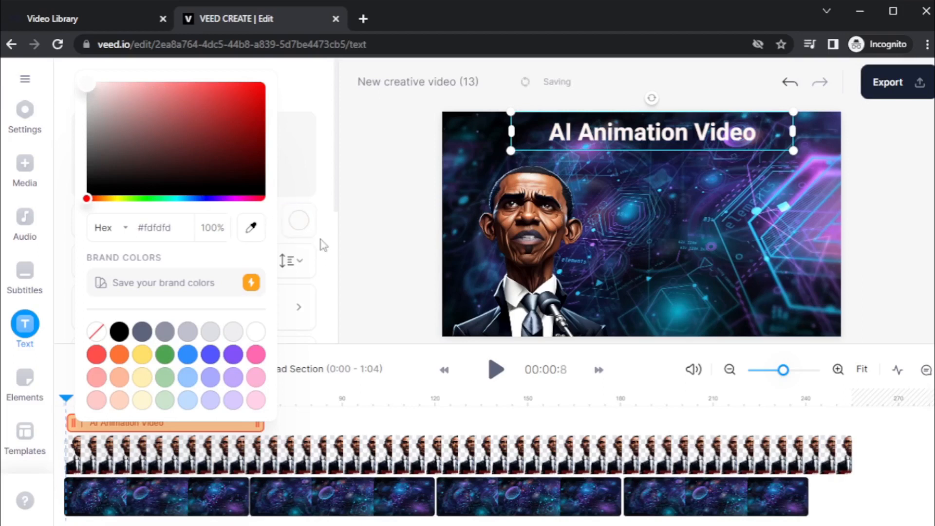
{"action": "left_click", "coordinate": [323, 246]}
{"action": "left_click", "coordinate": [522, 258]}
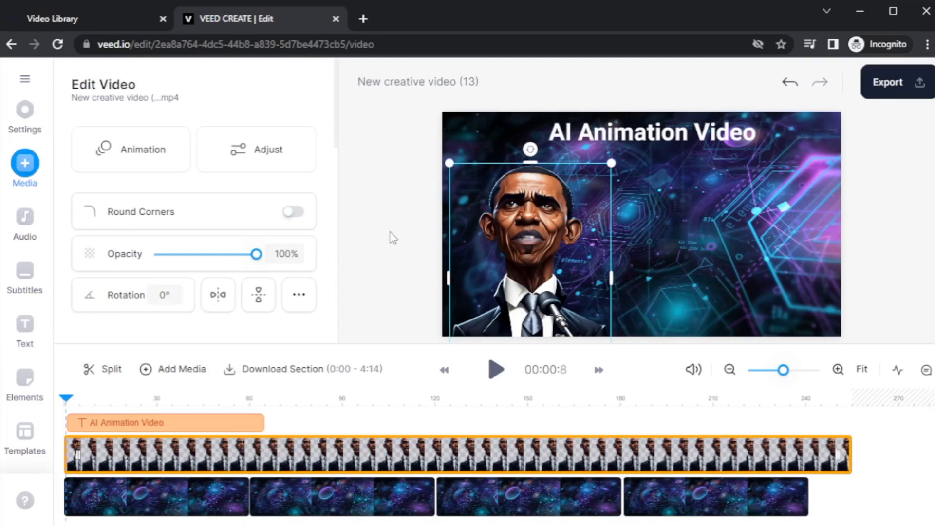
{"action": "left_click", "coordinate": [401, 294]}
{"action": "scroll", "coordinate": [193, 231], "scroll_direction": "down", "scroll_amount": 10}
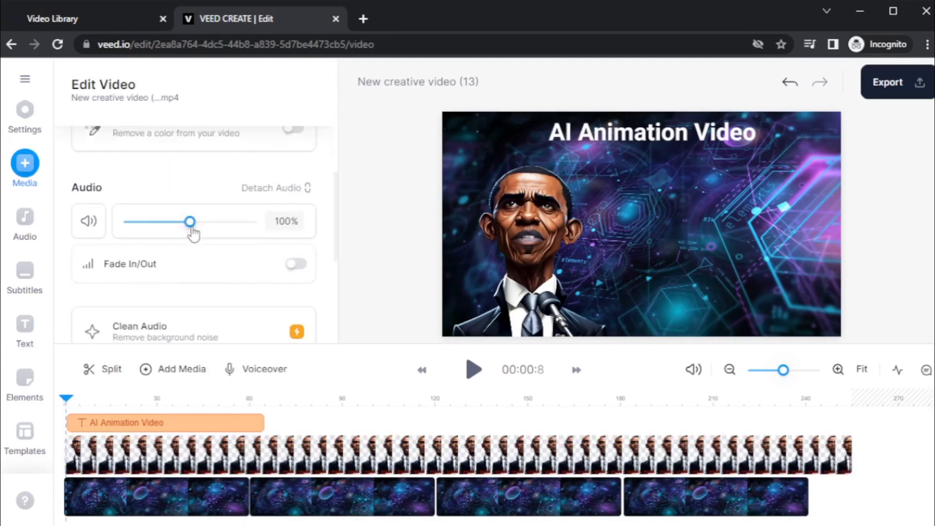
Step: Add the "Thanks for Watching" text template with its "Like, comment and subscribe" line to the video
{"action": "left_click", "coordinate": [25, 323]}
{"action": "scroll", "coordinate": [173, 267], "scroll_direction": "down", "scroll_amount": 5}
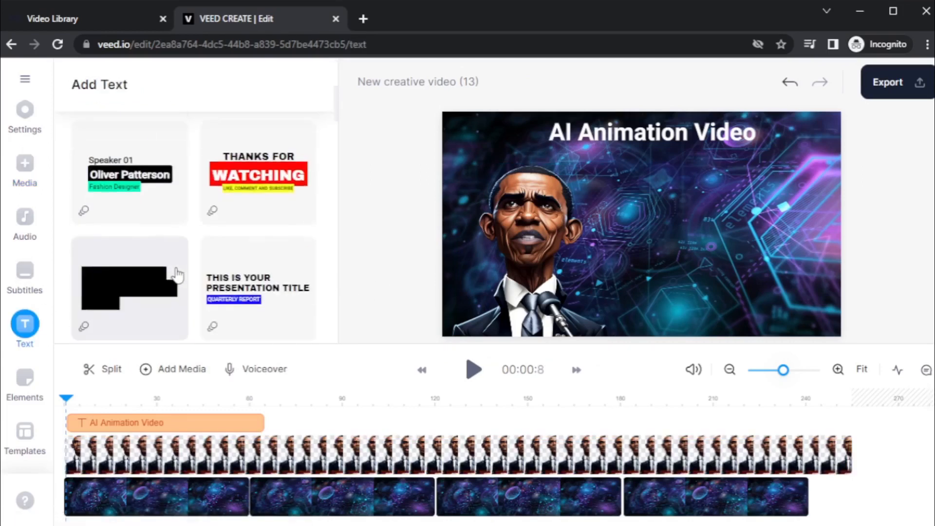
{"action": "left_click", "coordinate": [246, 176]}
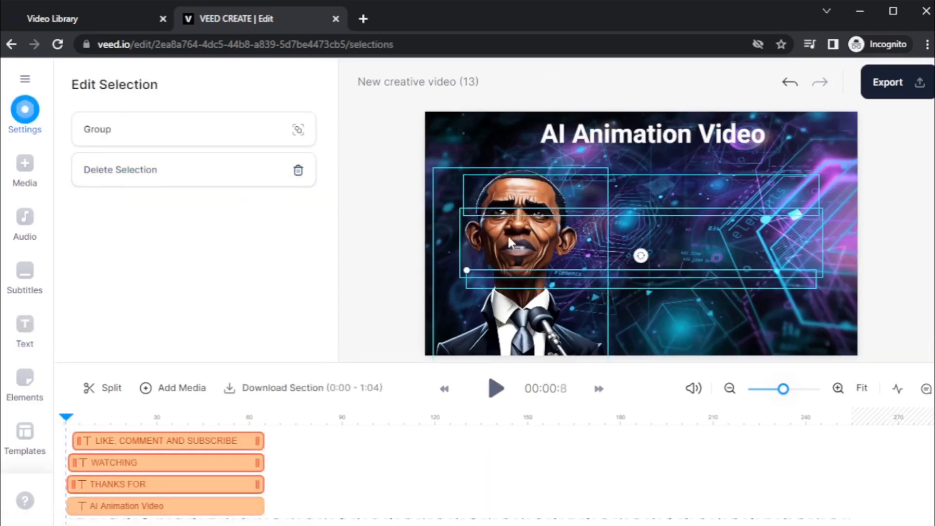
{"action": "left_click", "coordinate": [756, 234]}
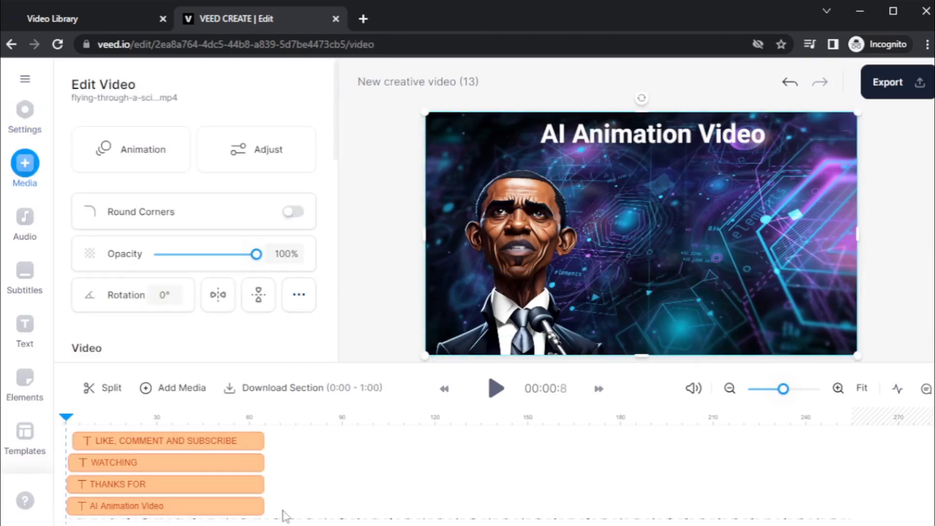
Step: Select the three Thanks for Watching text layers together, scale them down and place them to the right of the avatar
{"action": "left_click_drag", "start_coordinate": [282, 496], "coordinate": [261, 441]}
{"action": "left_click_drag", "start_coordinate": [459, 175], "coordinate": [590, 215]}
{"action": "left_click_drag", "start_coordinate": [682, 259], "coordinate": [688, 259]}
{"action": "left_click", "coordinate": [388, 261]}
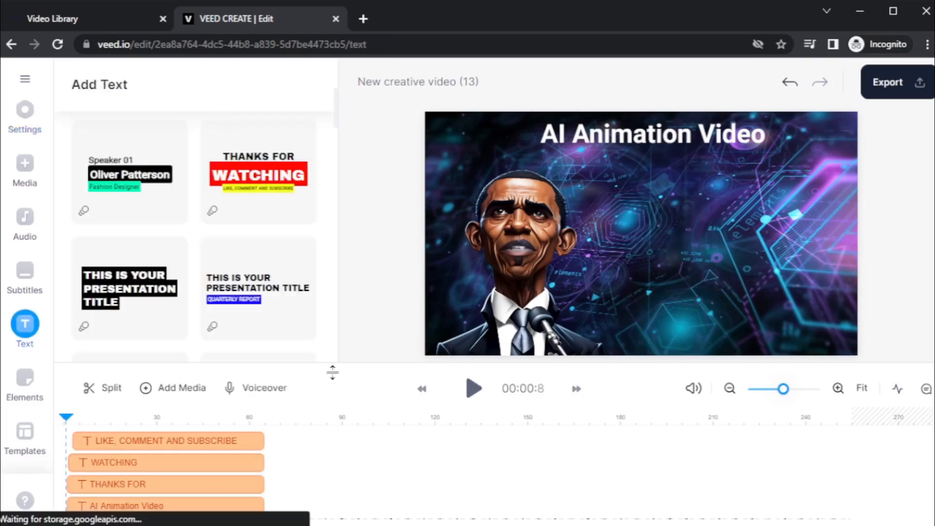
Step: Play back the opening seconds of the composition to check it, and export the video at Standard quality
{"action": "left_click", "coordinate": [473, 389]}
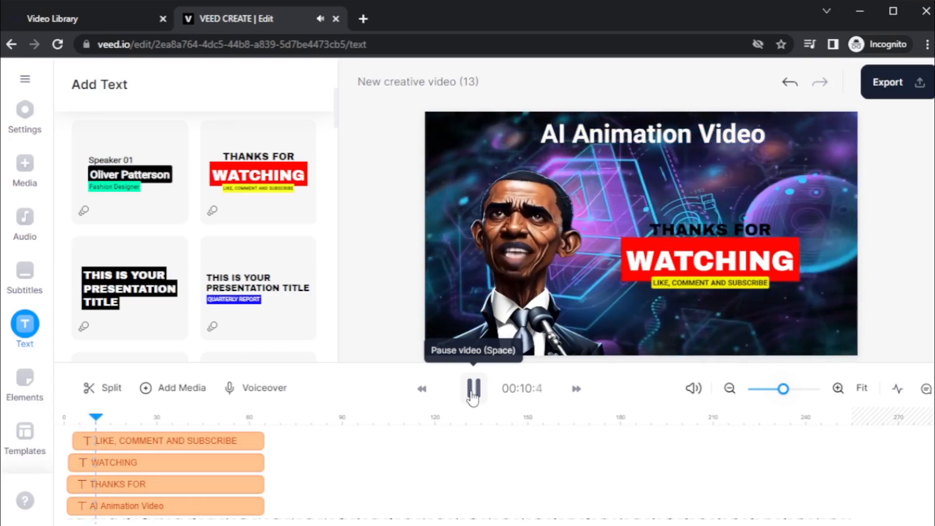
{"action": "left_click", "coordinate": [472, 389]}
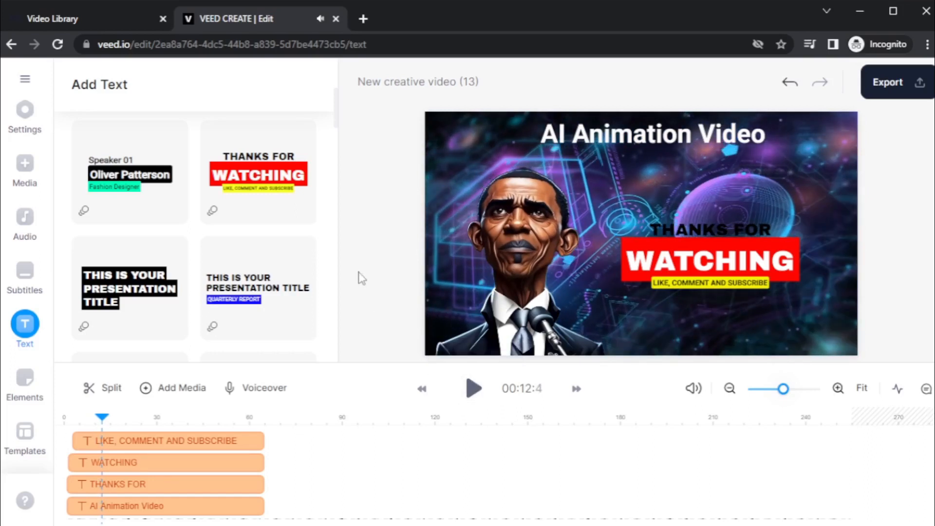
{"action": "left_click", "coordinate": [887, 84]}
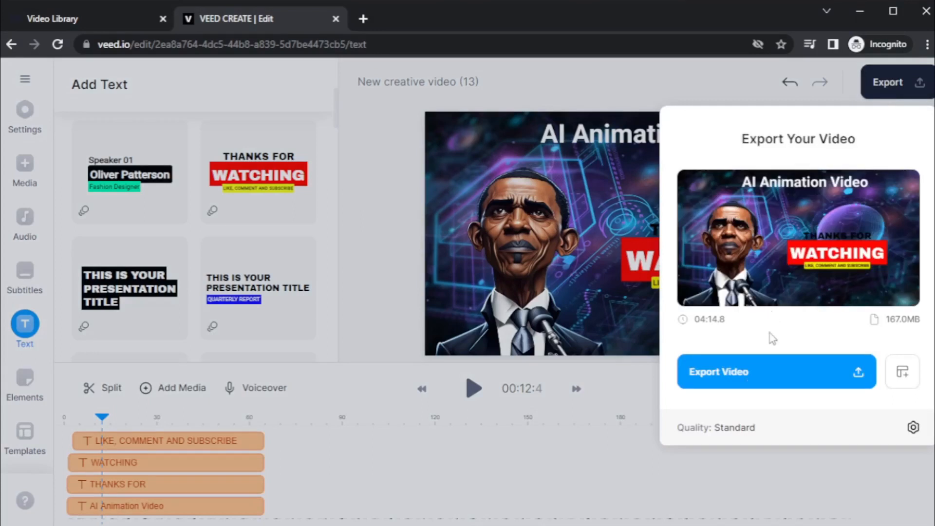
{"action": "left_click", "coordinate": [750, 373]}
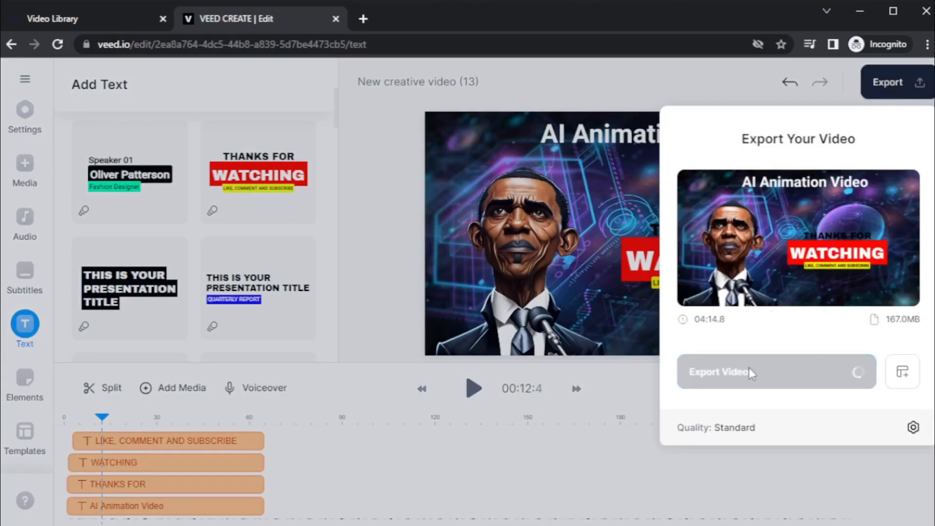